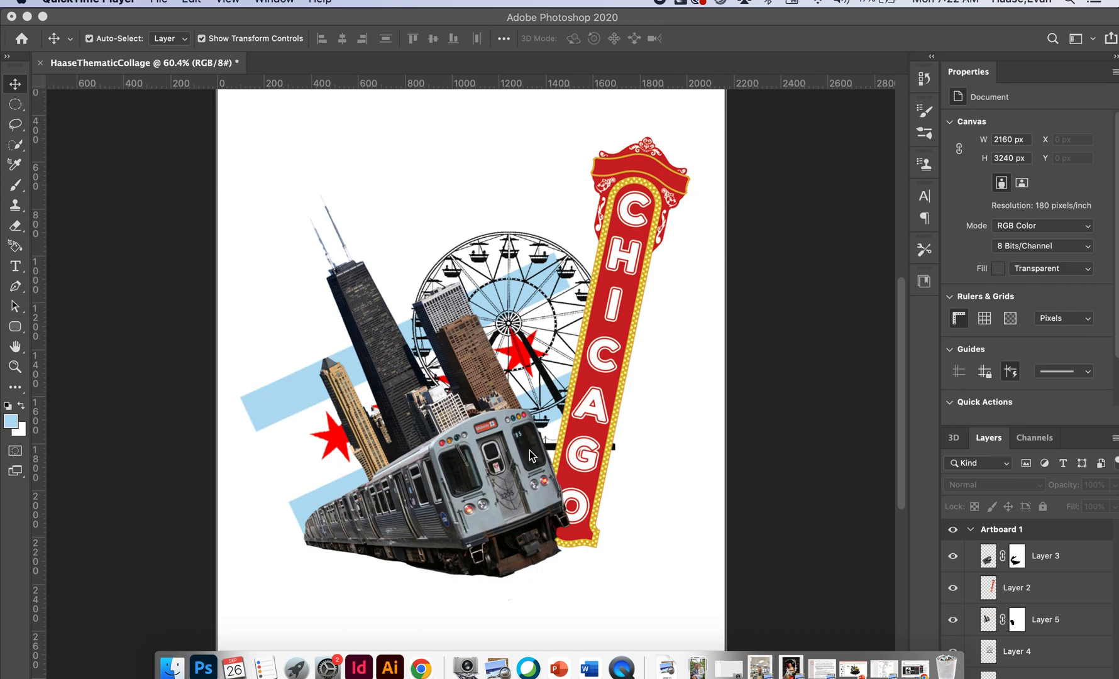
- Preview the reference collage Picture1.jpg on the desktop and examine its high-contrast graphic style, returning to the Chicago collage
click(447, 523)
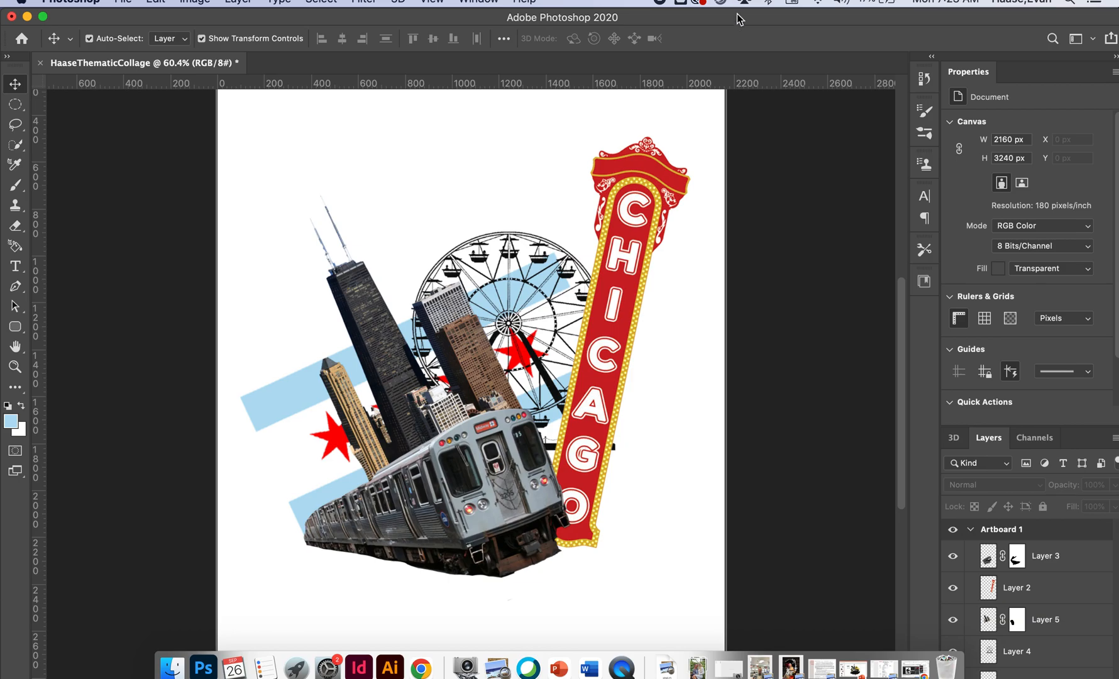
drag(737, 16, 506, 21)
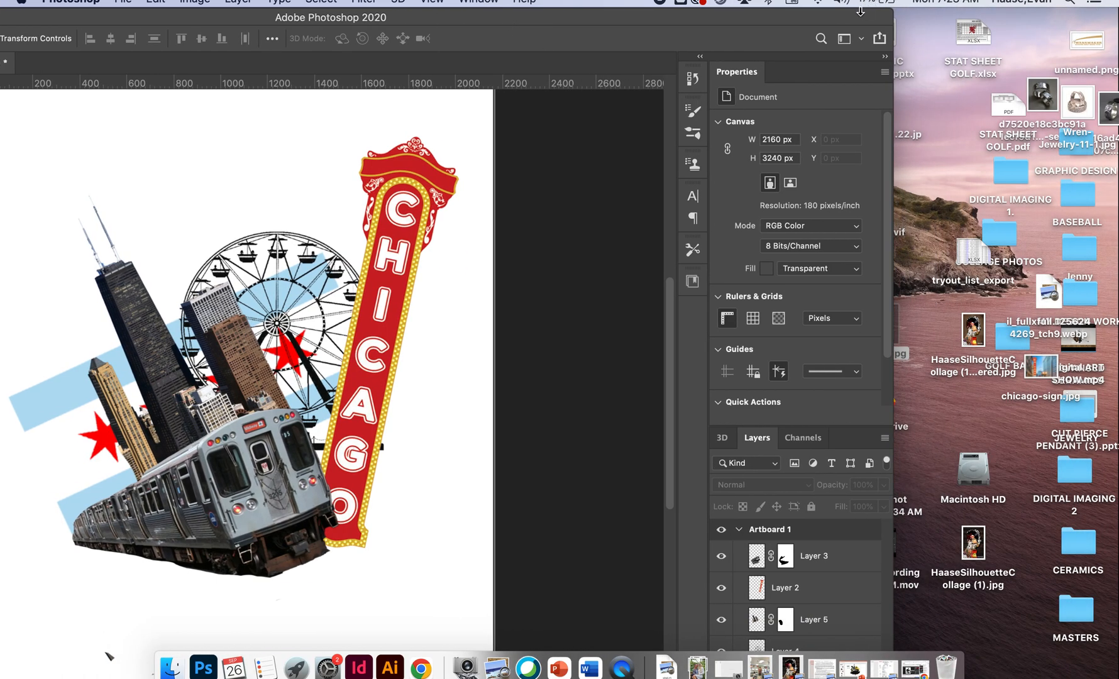
drag(860, 15, 816, 17)
click(868, 325)
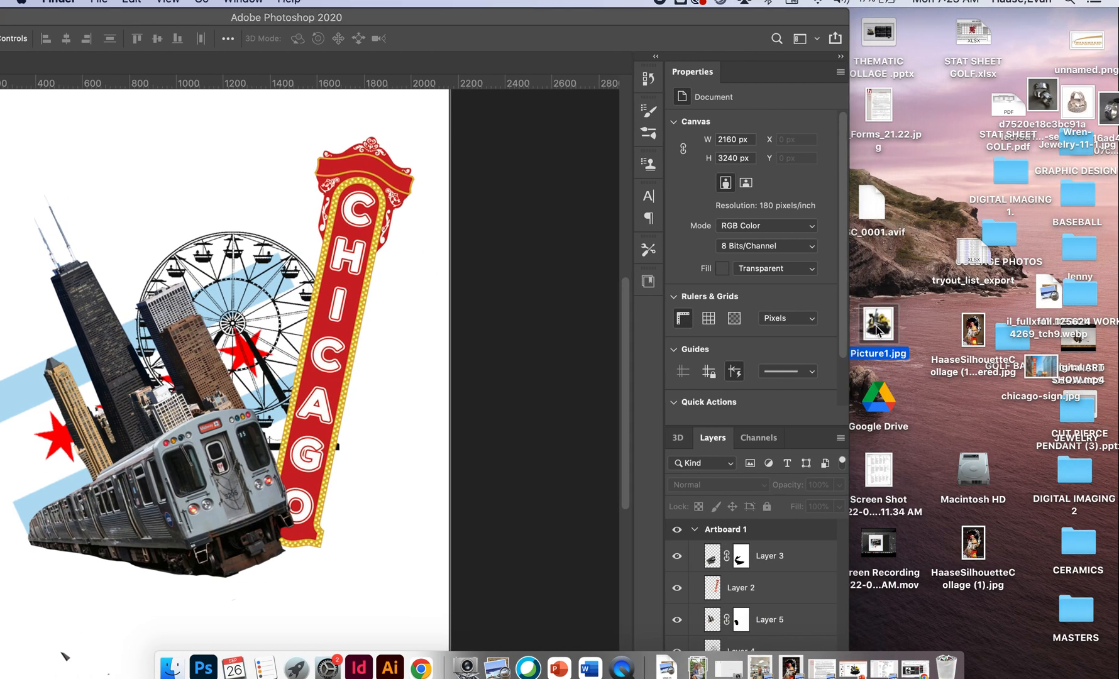
key(space)
scroll(665, 300, up, 5)
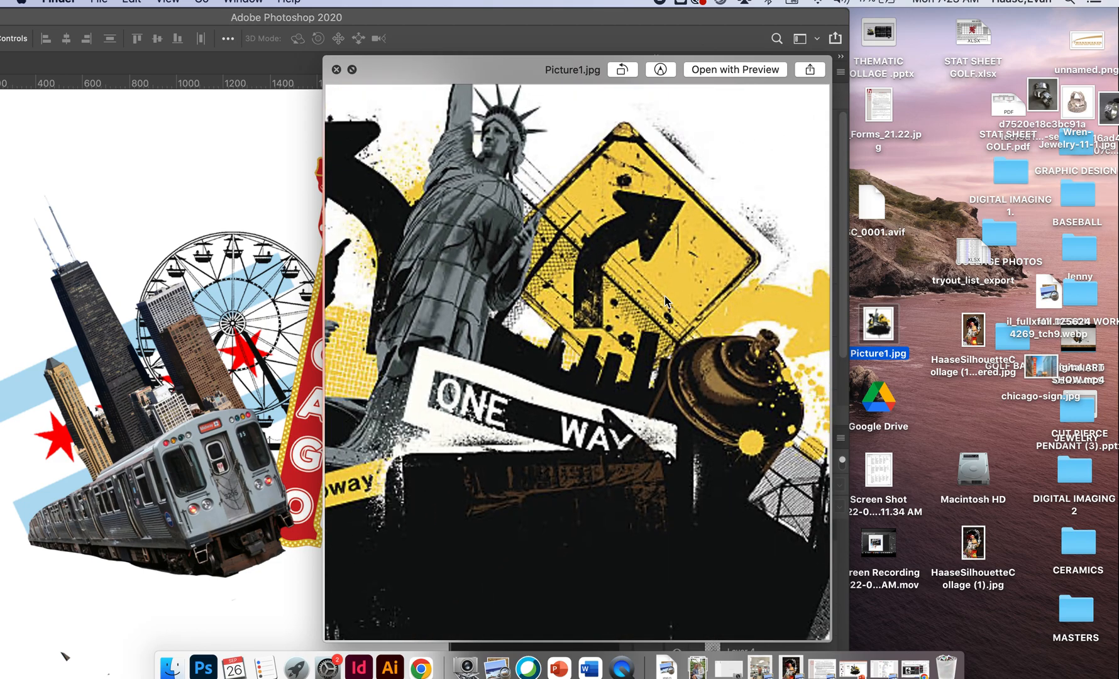
scroll(665, 302, up, 2)
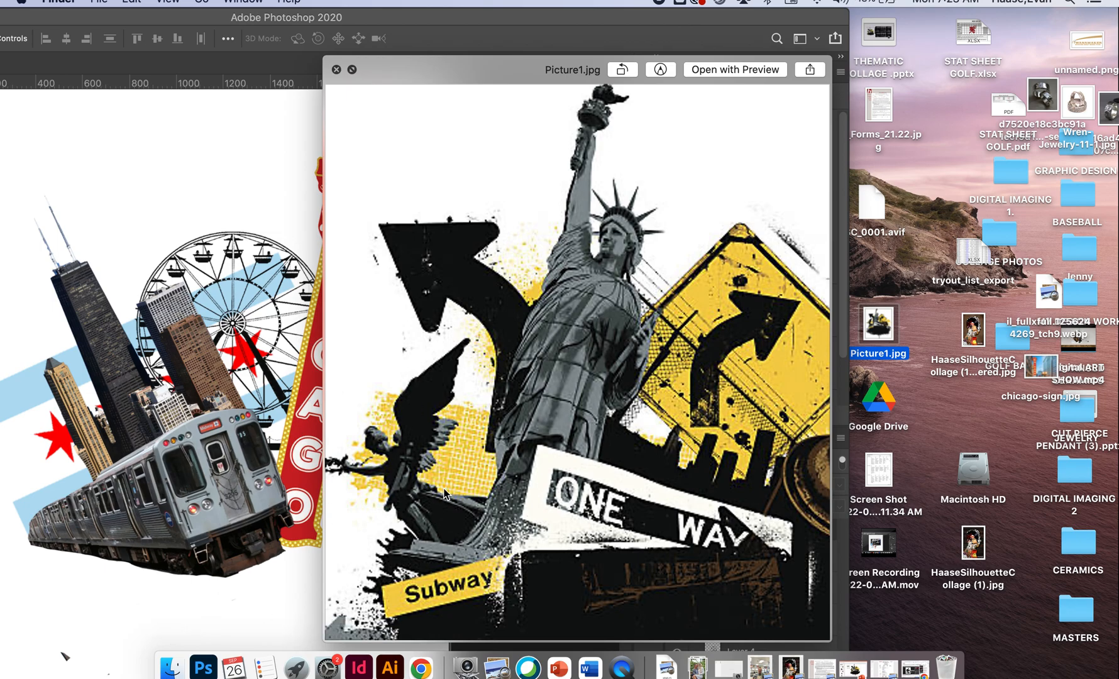
click(336, 71)
double_click(649, 16)
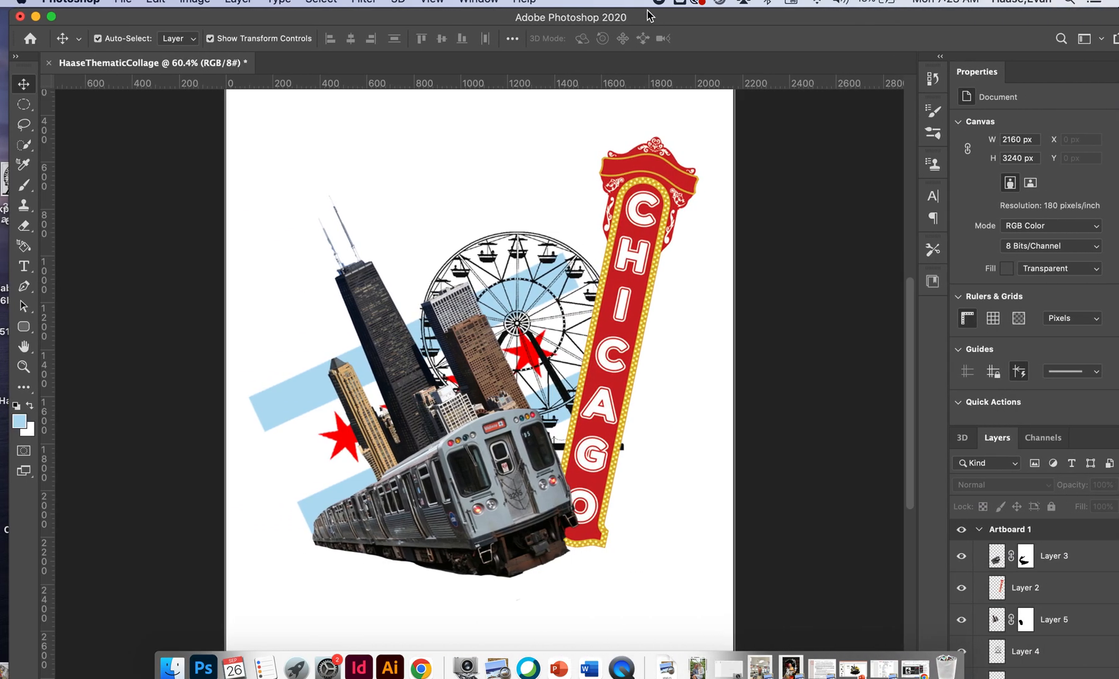
- Convert the train layer to grayscale with the Black & White adjustment
click(450, 527)
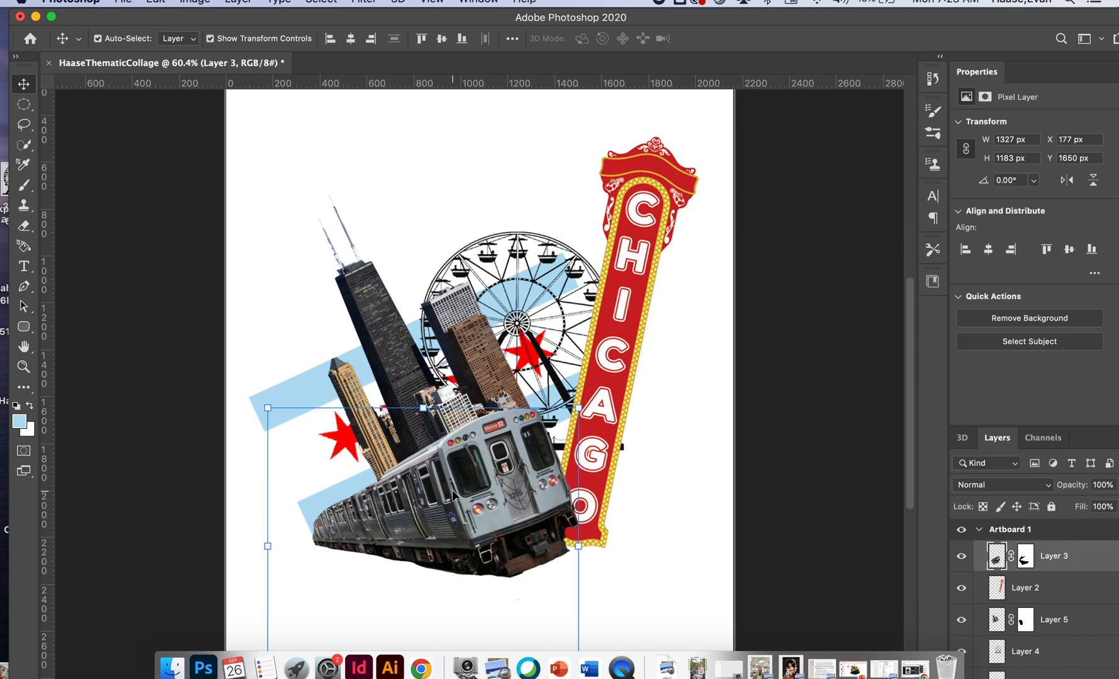
click(187, 3)
mouse_move(224, 48)
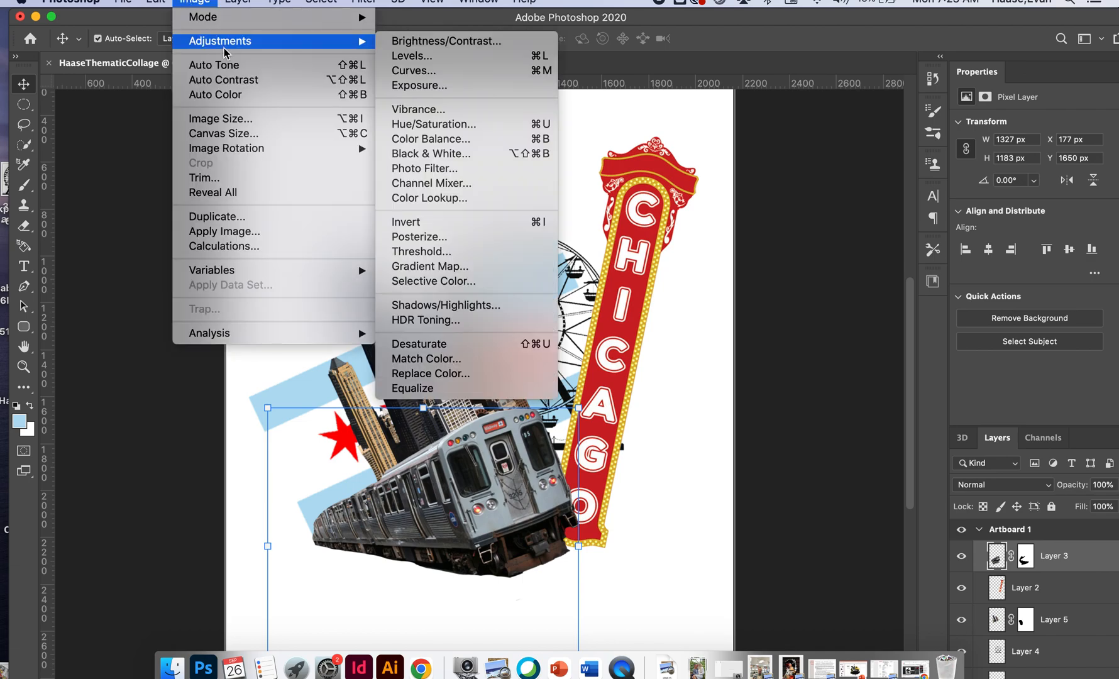
click(495, 154)
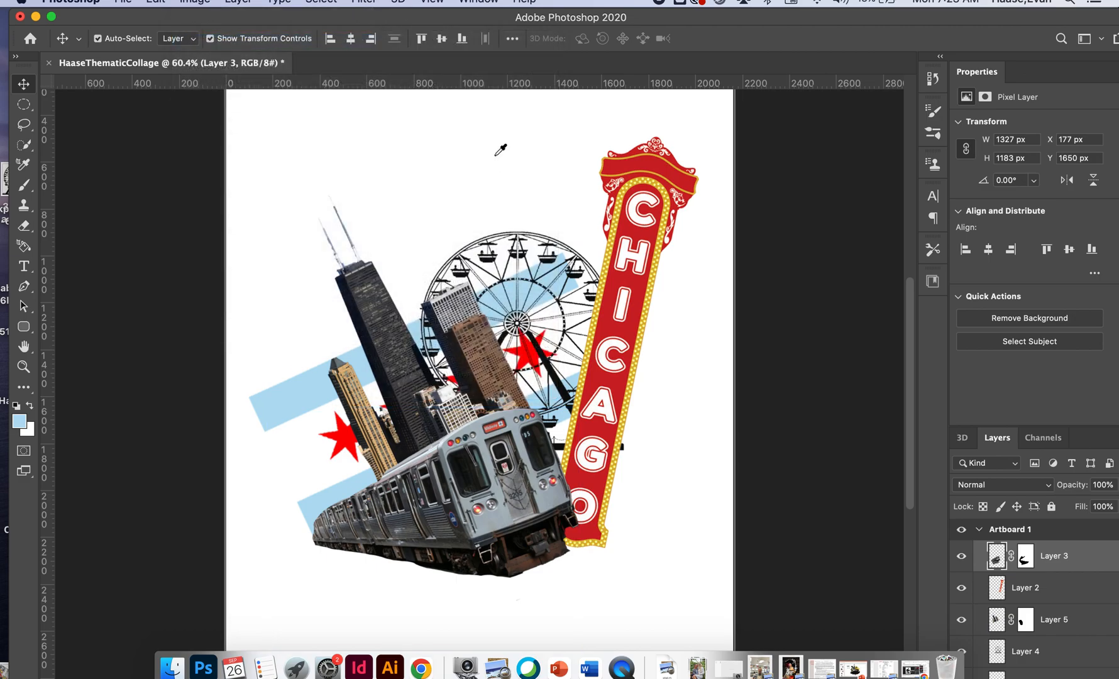
click(676, 121)
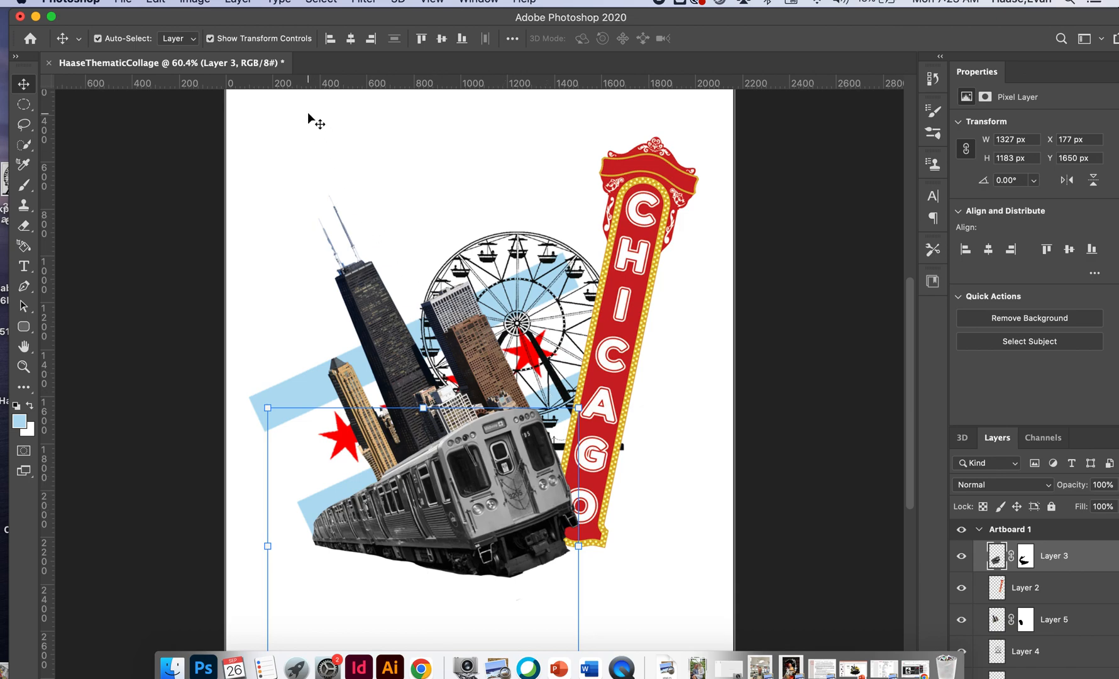
- Increase the train's contrast with Levels, setting the input shadows to 37, midtones to 0.88 and highlights to 185
click(203, 3)
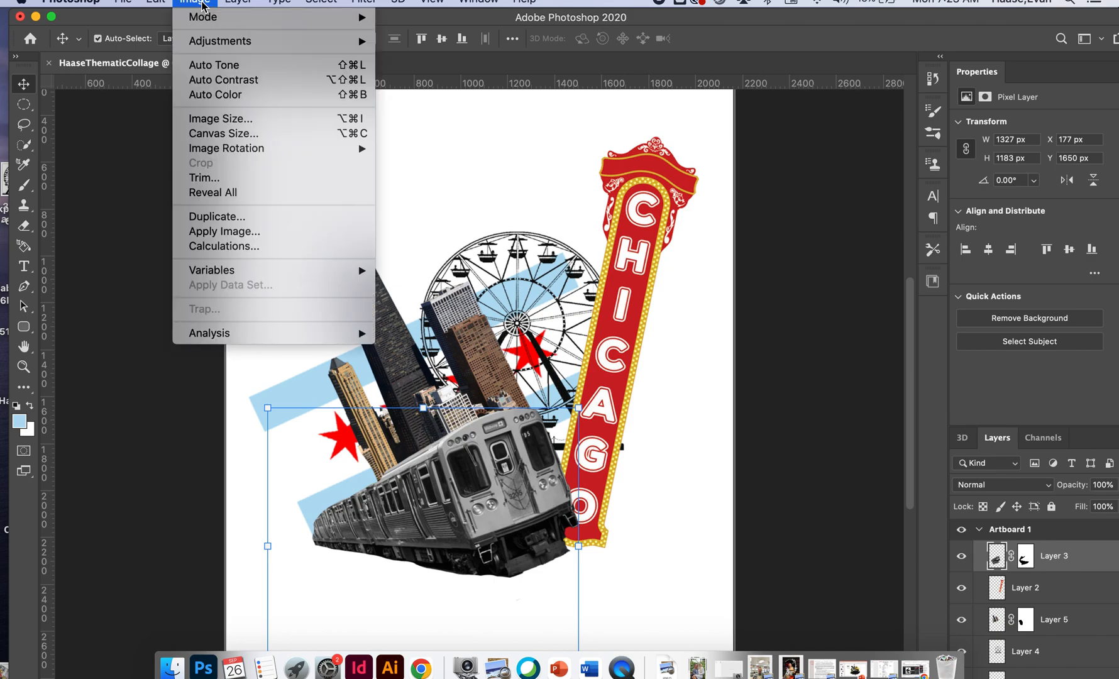
mouse_move(234, 49)
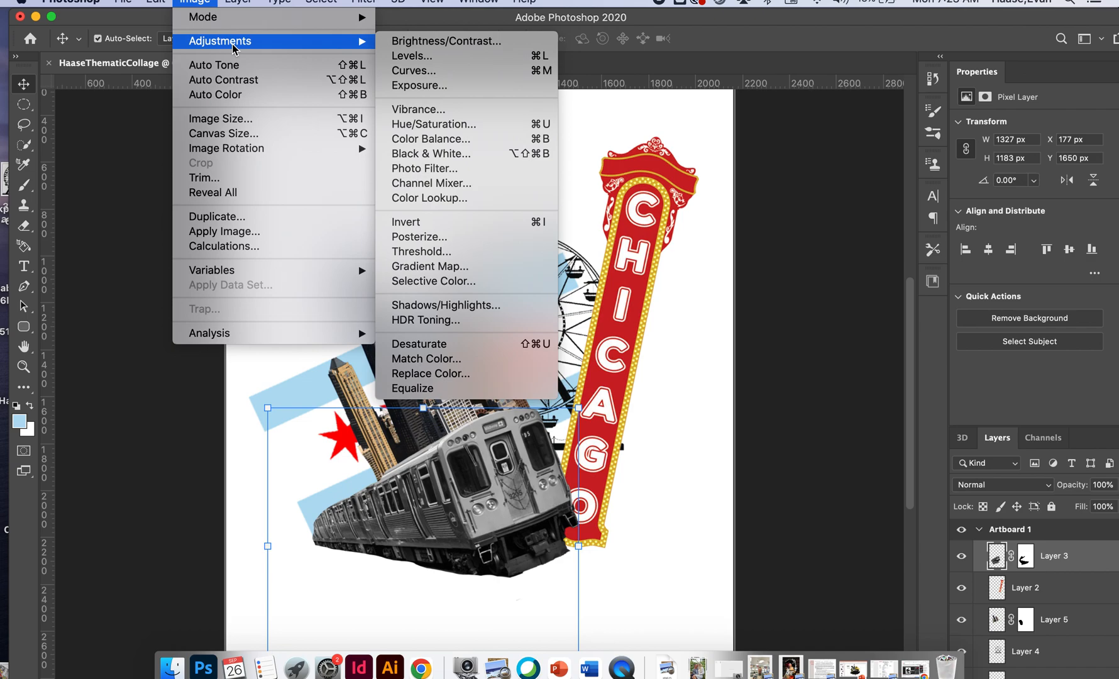
click(425, 57)
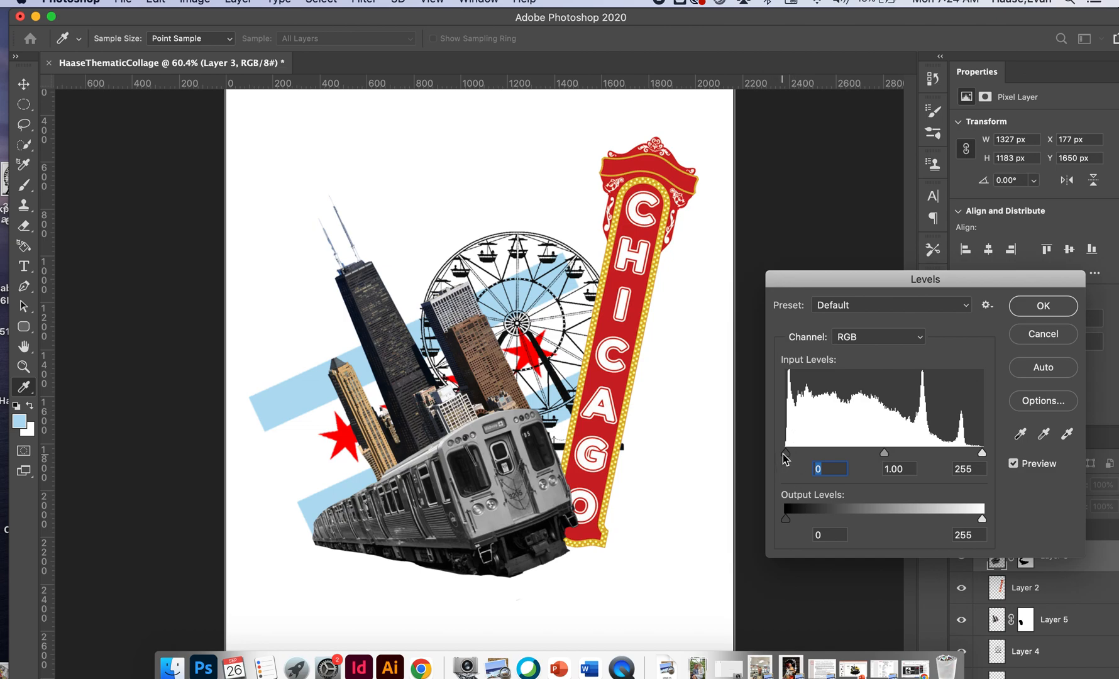
drag(884, 454, 886, 455)
click(983, 451)
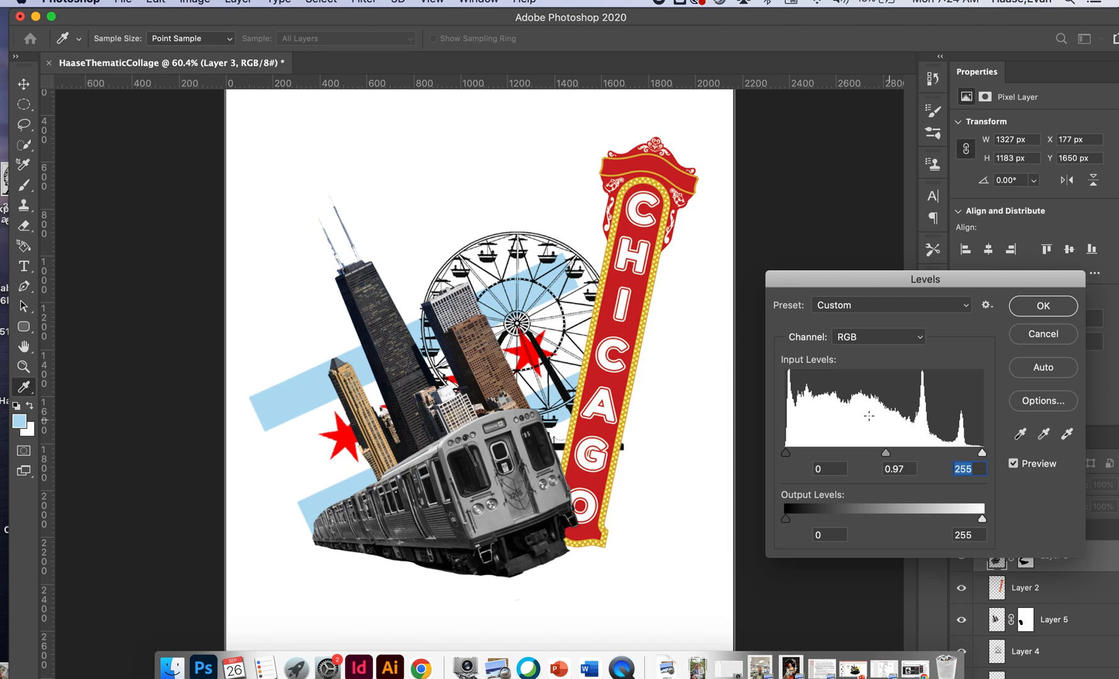
scroll(789, 423, down, 5)
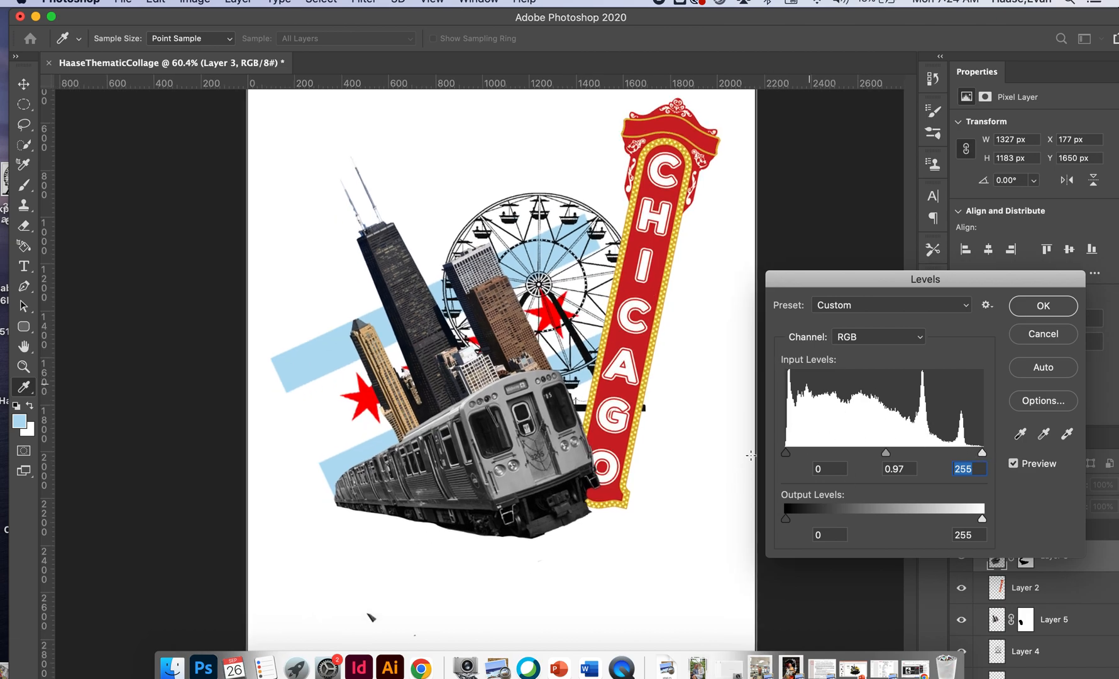
scroll(820, 417, left, 2)
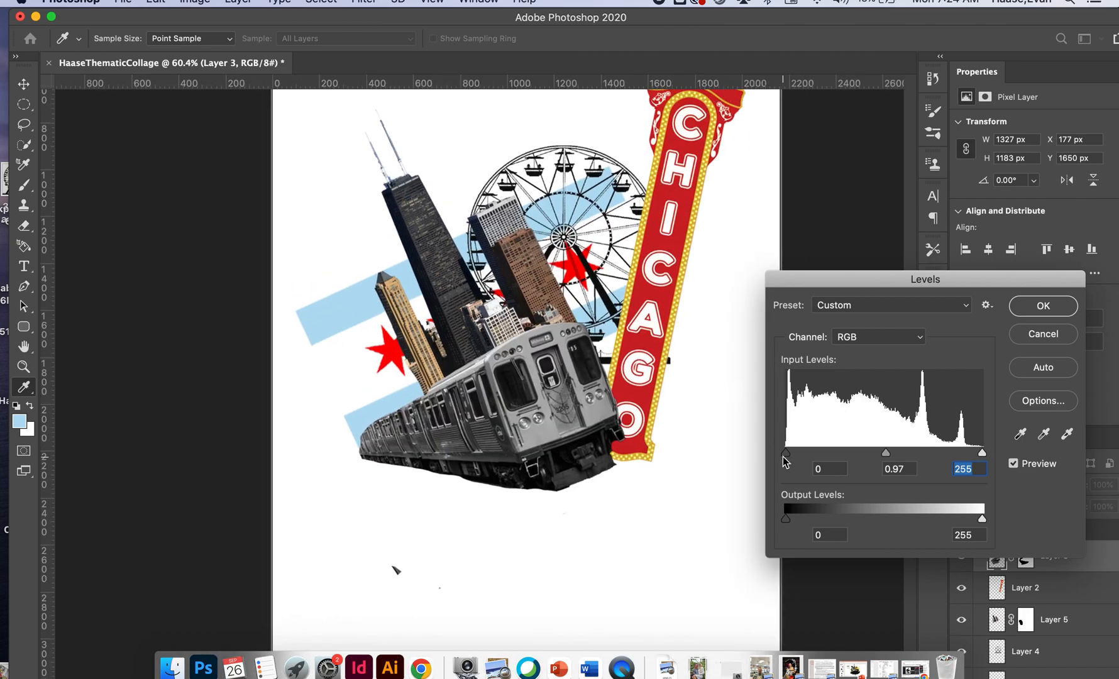
drag(786, 453, 816, 457)
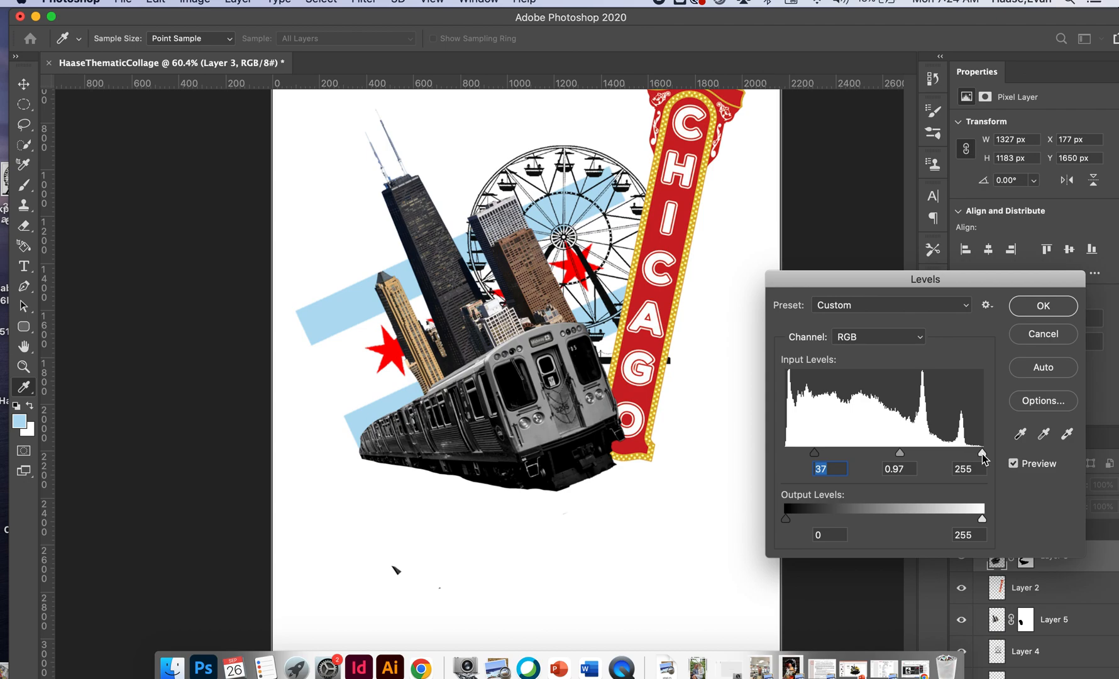
drag(982, 453, 911, 463)
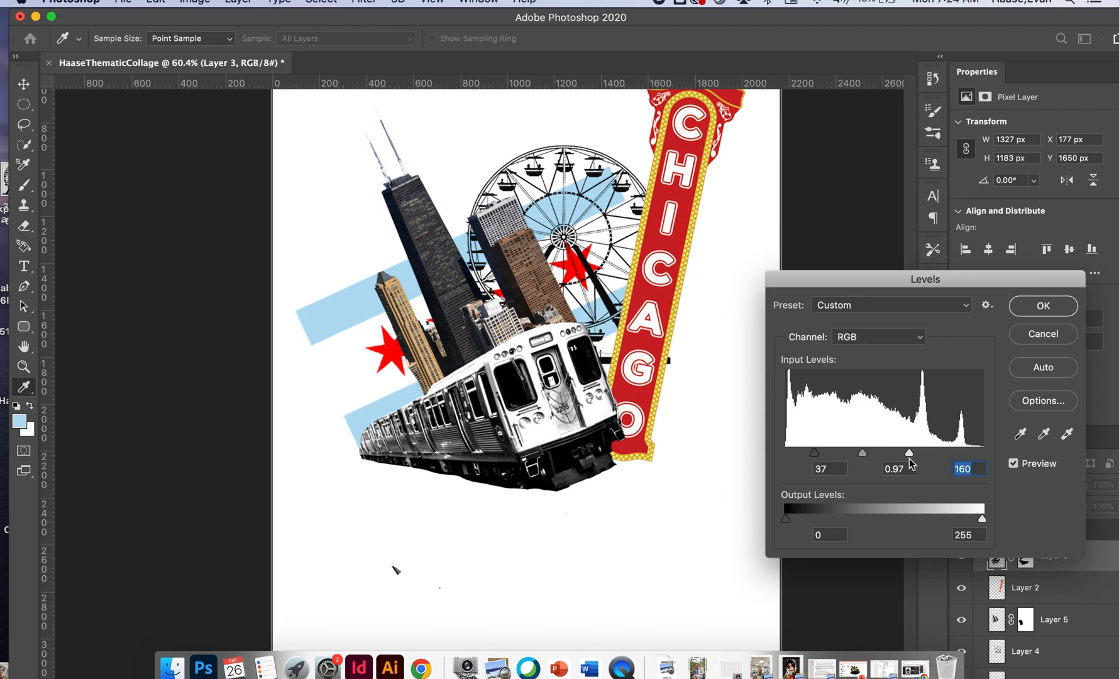
mouse_move(863, 453)
mouse_down()
mouse_move(880, 458)
mouse_move(853, 452)
mouse_move(867, 458)
mouse_up()
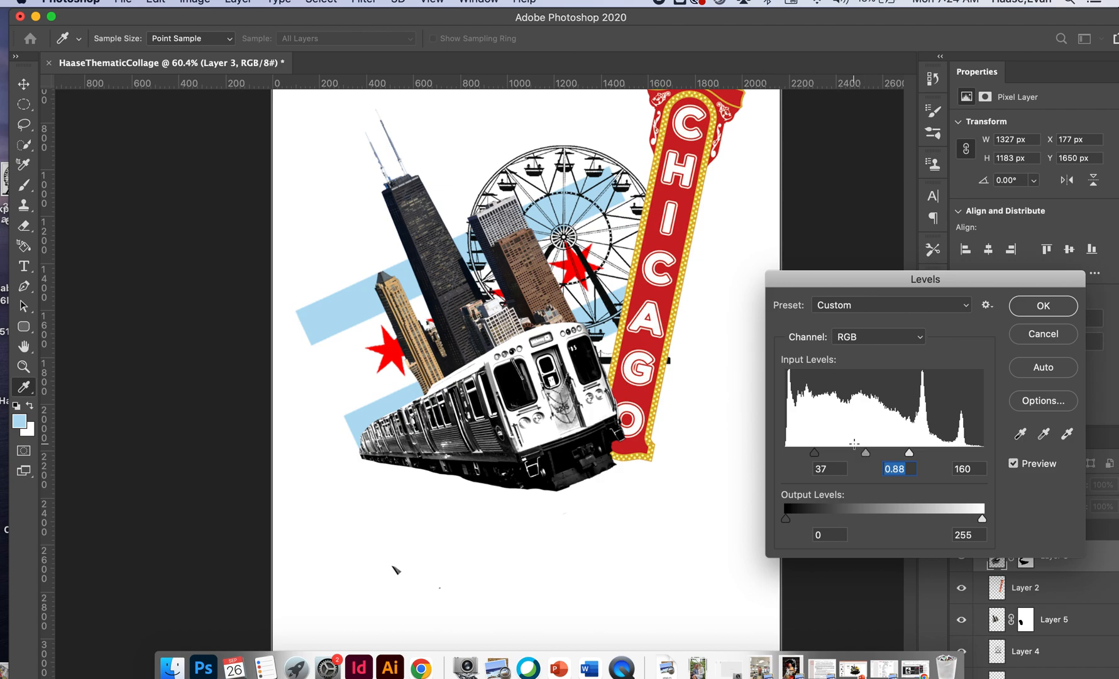
drag(909, 453, 930, 454)
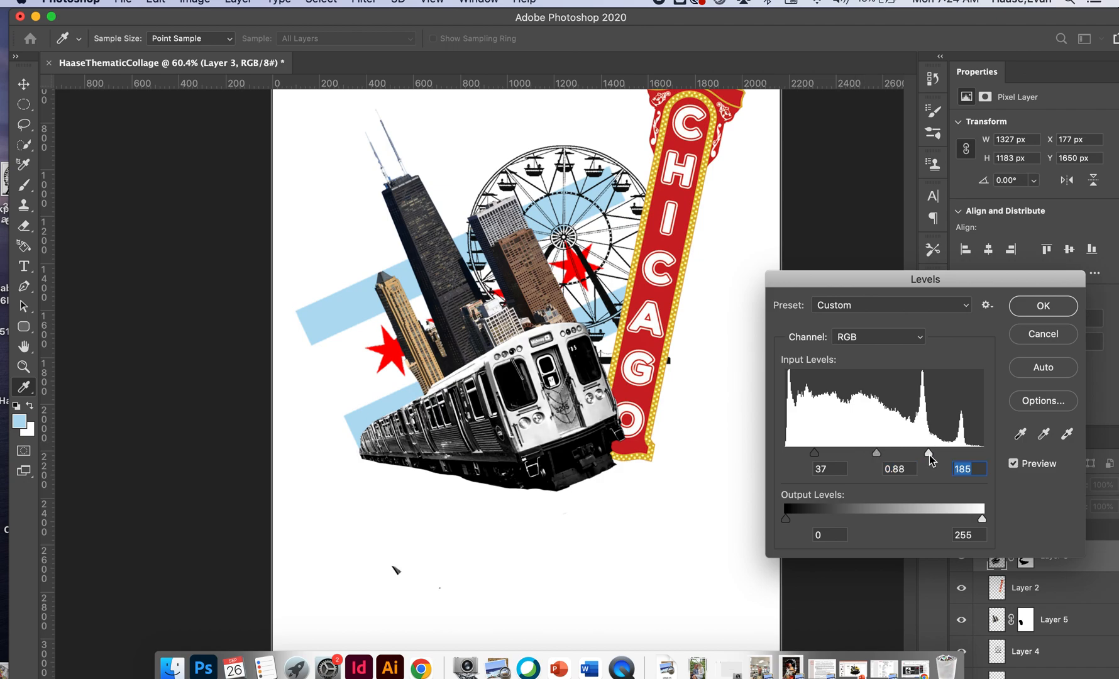
click(1021, 307)
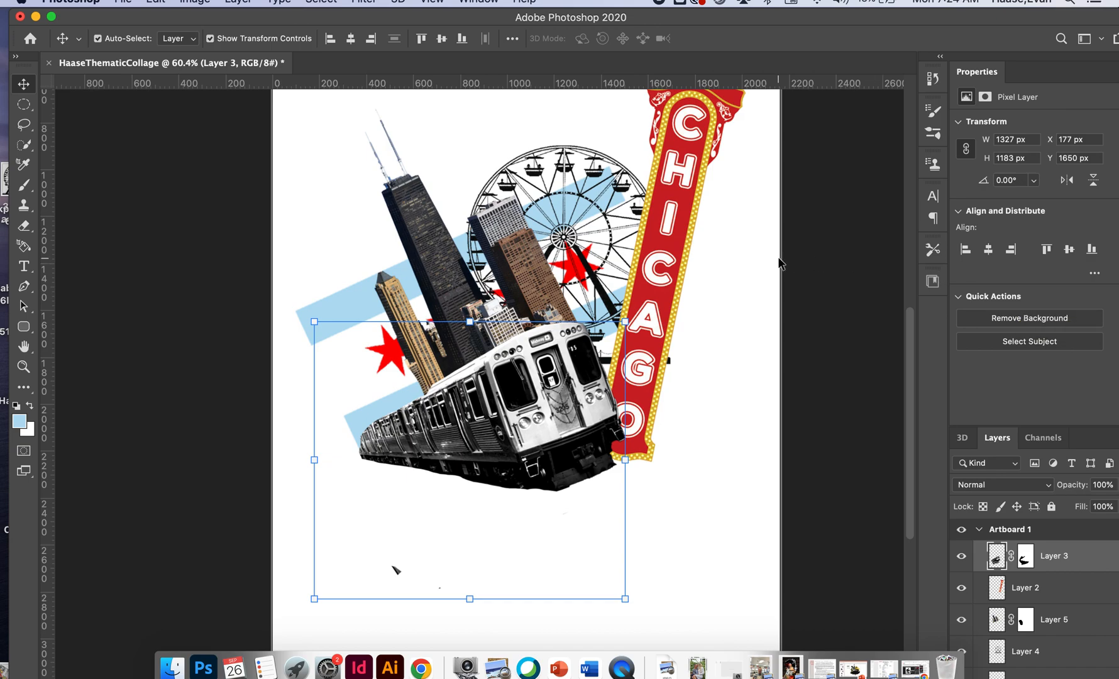
- Posterize the train layer to 3 levels, checking the effect up close on the train's front
click(192, 3)
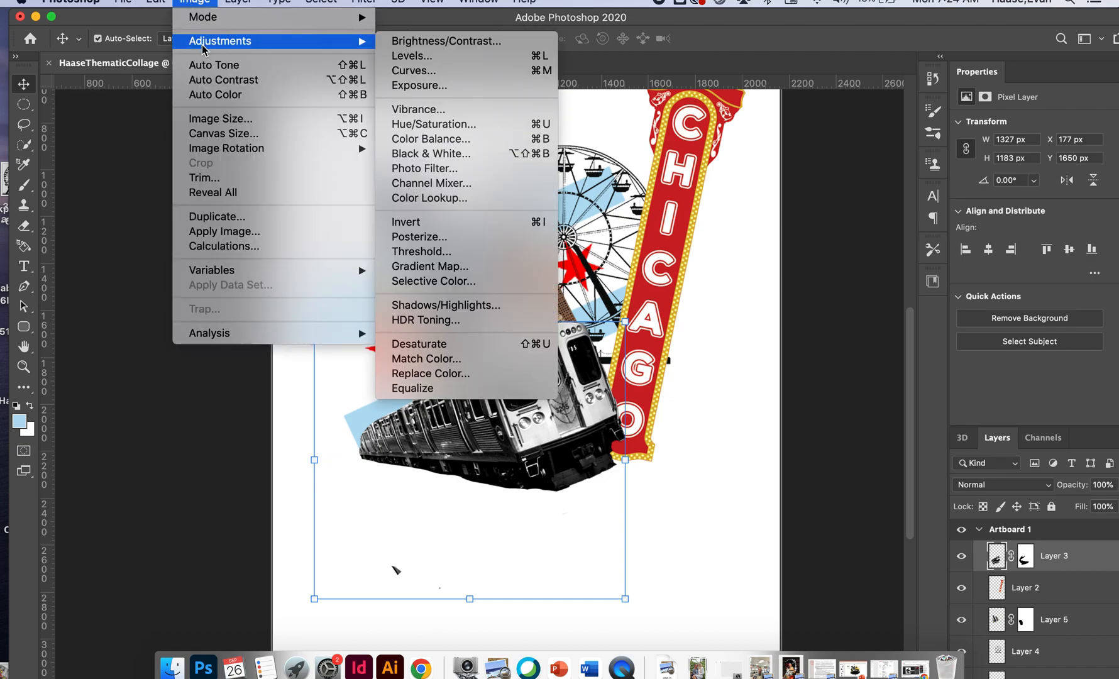
click(410, 237)
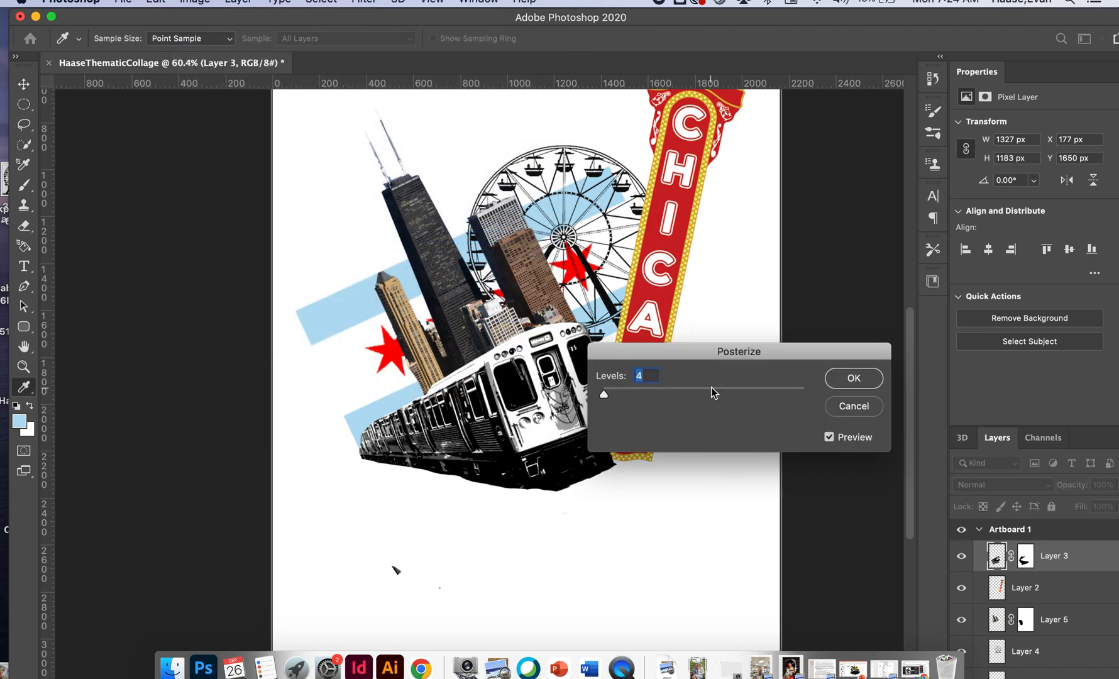
drag(714, 351, 792, 351)
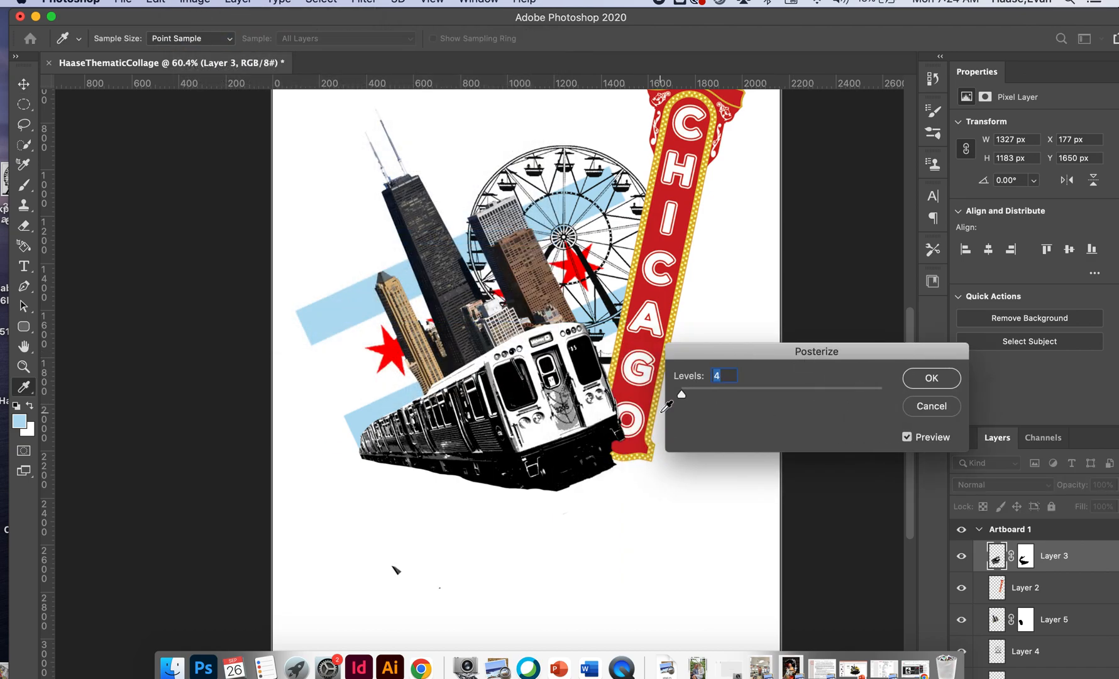
key(super+plus)
key(super+plus)
key(super+plus)
key(super+plus)
key(super+plus)
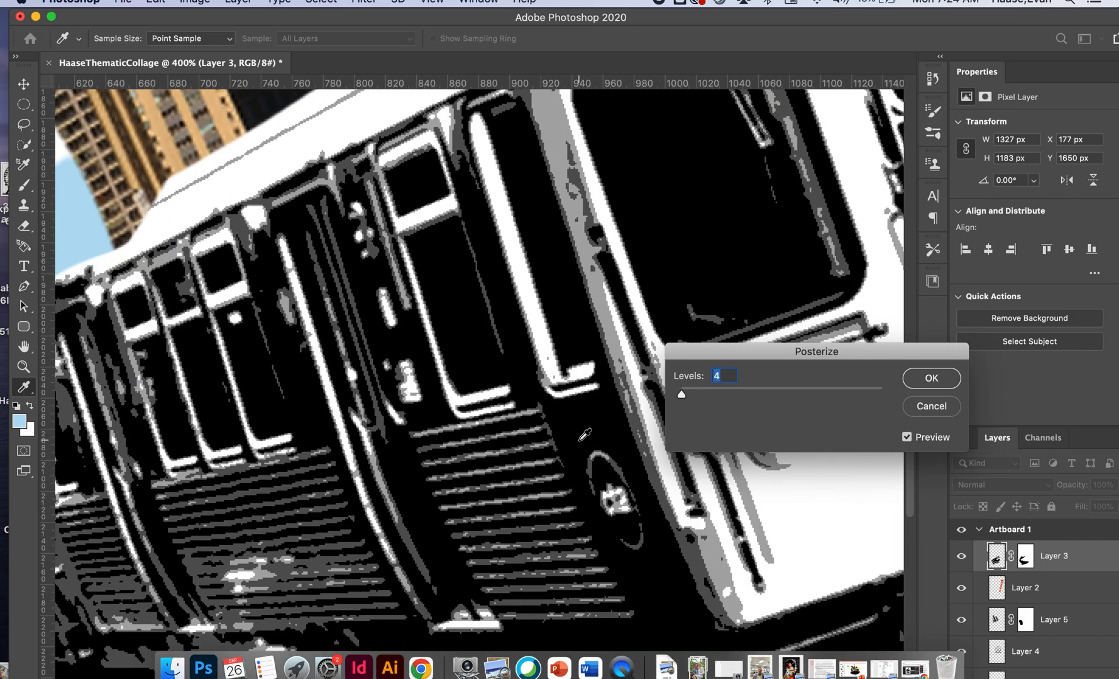
scroll(627, 418, right, 10)
scroll(585, 434, left, 5)
scroll(585, 433, down, 3)
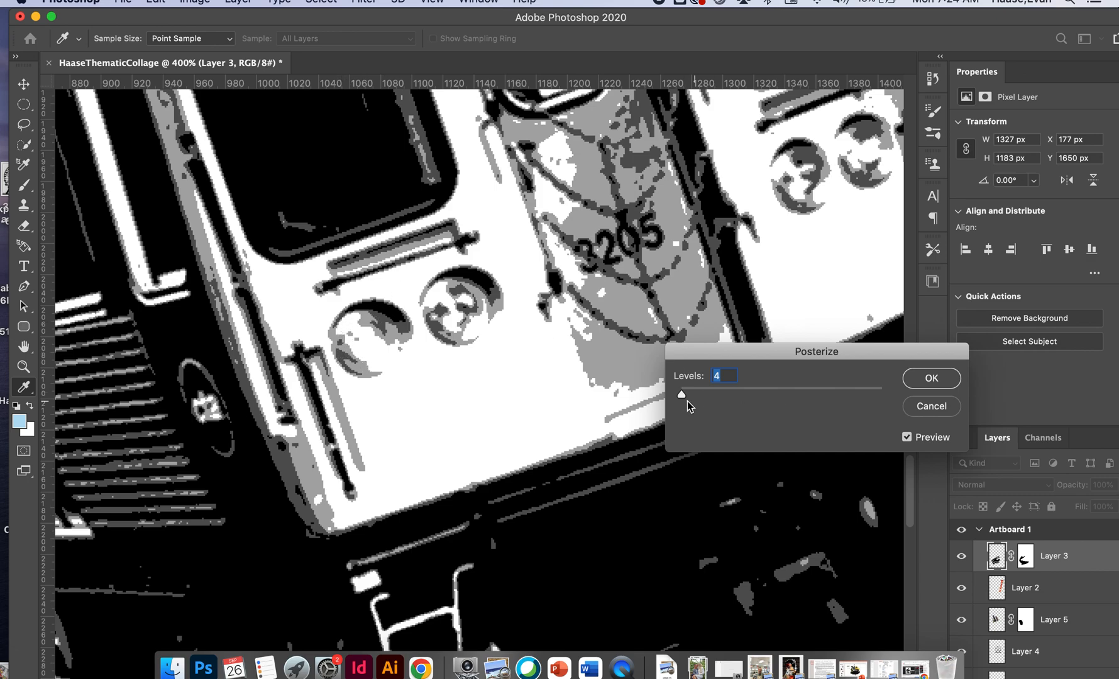
drag(683, 394, 719, 396)
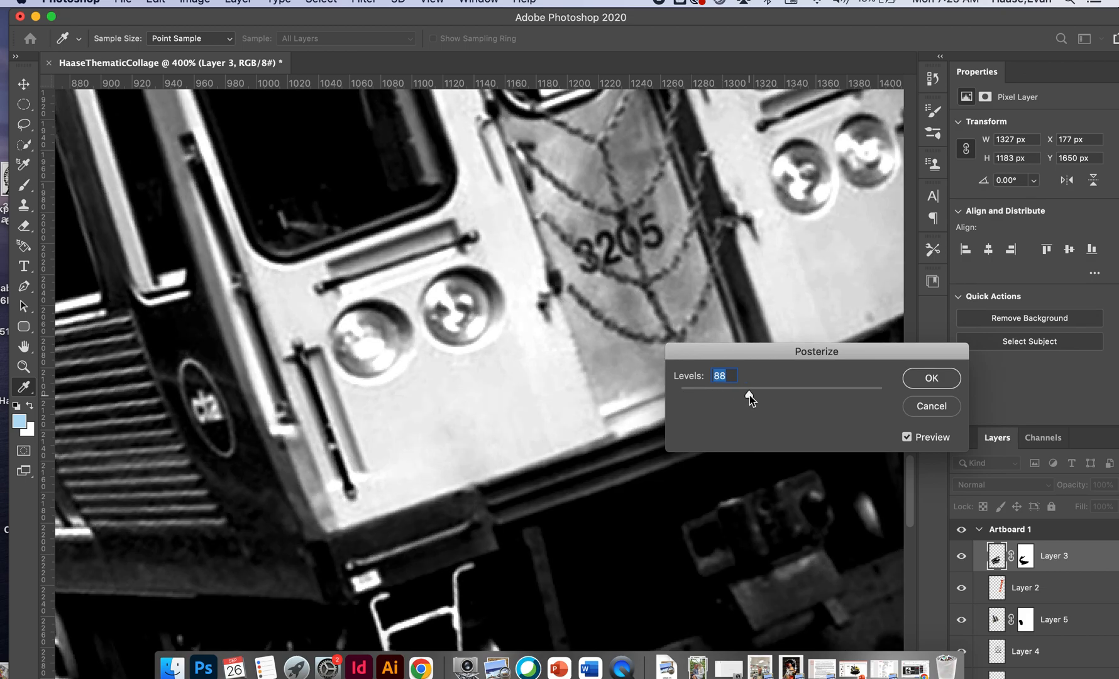
drag(749, 396, 667, 403)
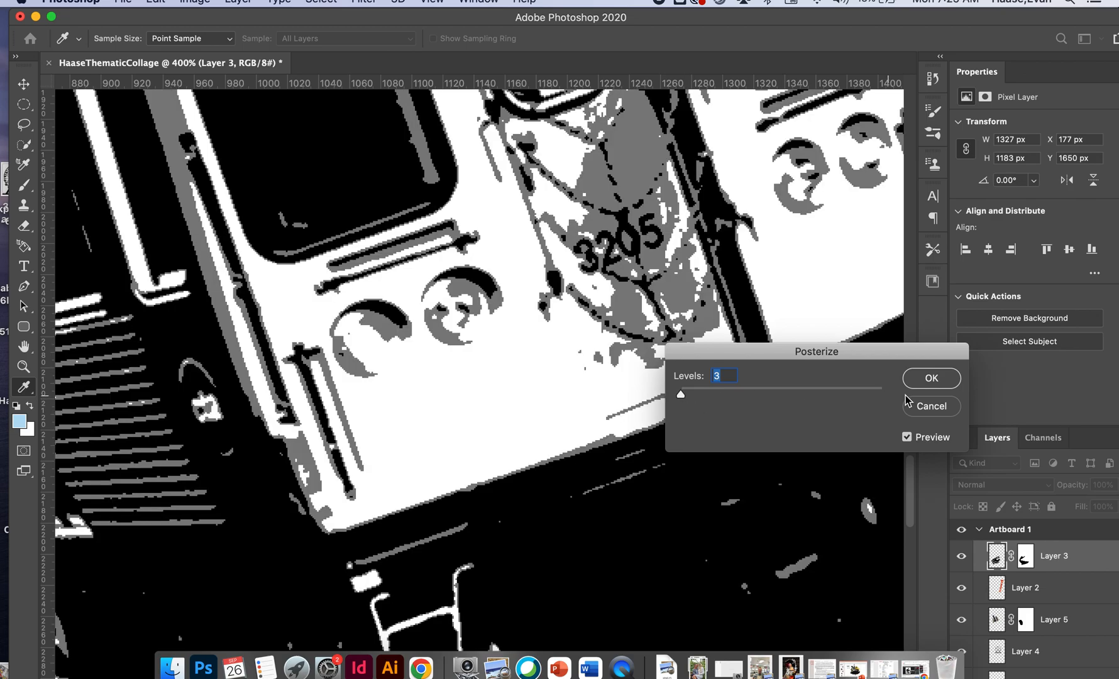
key(Return)
- Convert the skyscrapers layer to grayscale with the Black & White adjustment, using the Default preset
scroll(548, 478, down, 5)
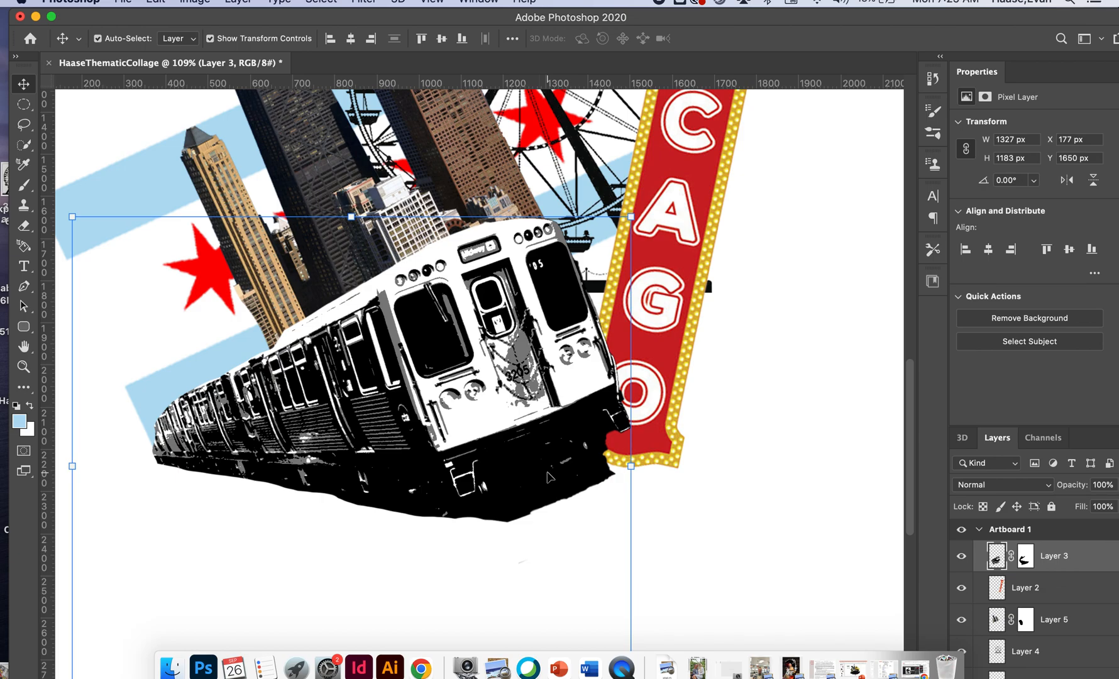
scroll(548, 535, down, 5)
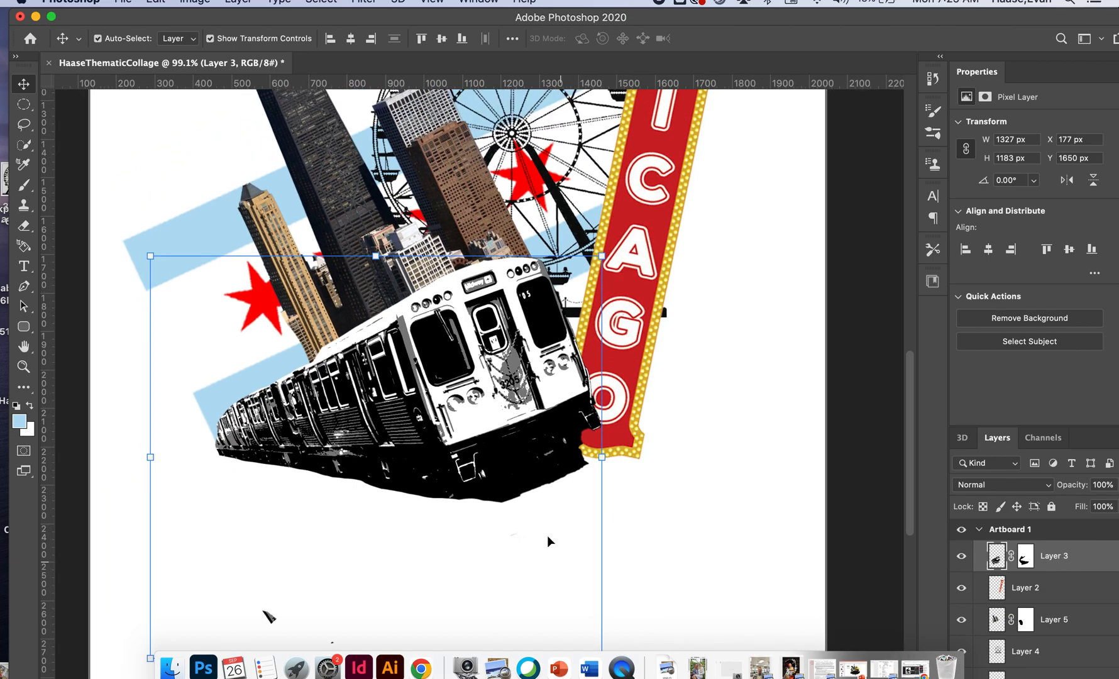
click(758, 444)
scroll(649, 453, right, 3)
scroll(648, 453, up, 6)
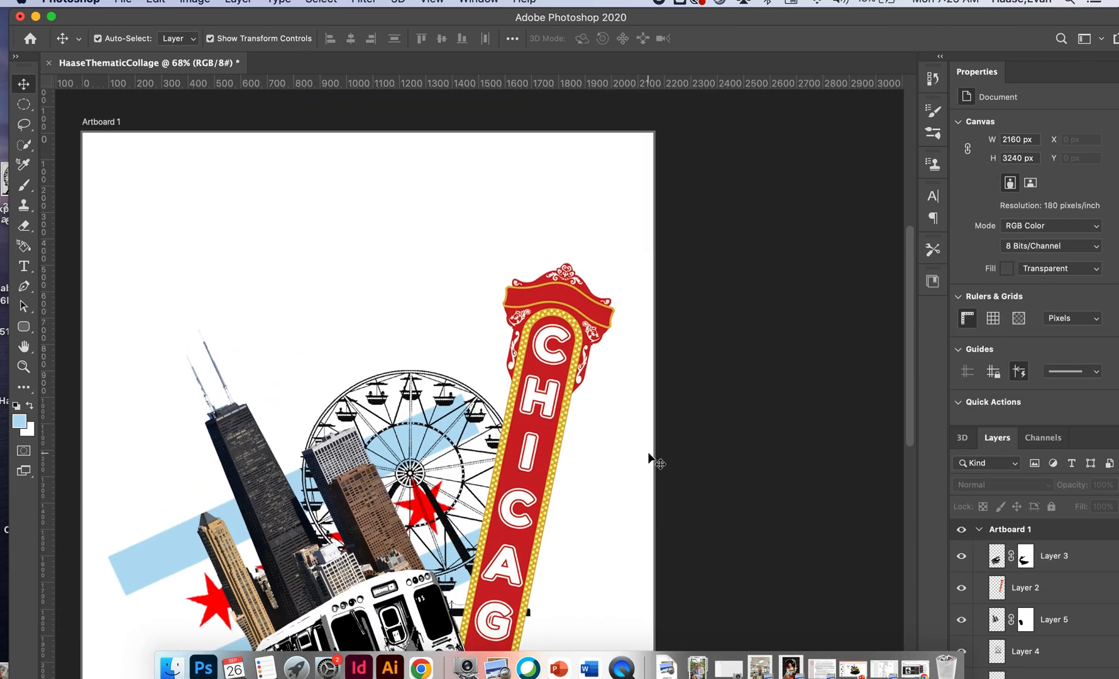
scroll(649, 453, down, 3)
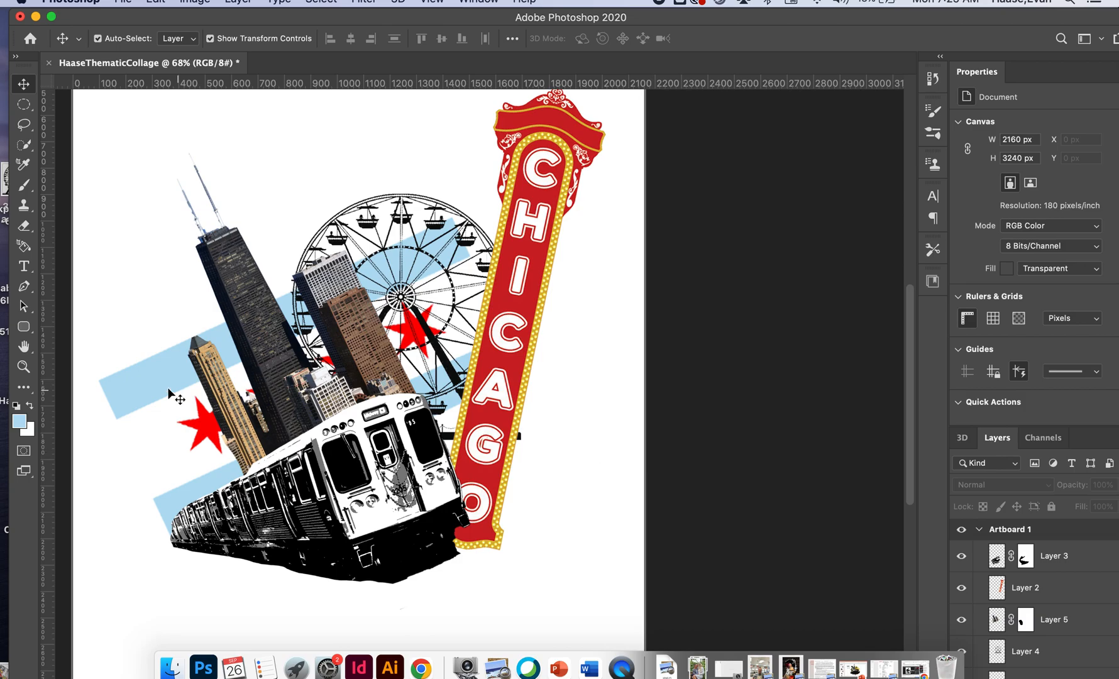
click(268, 354)
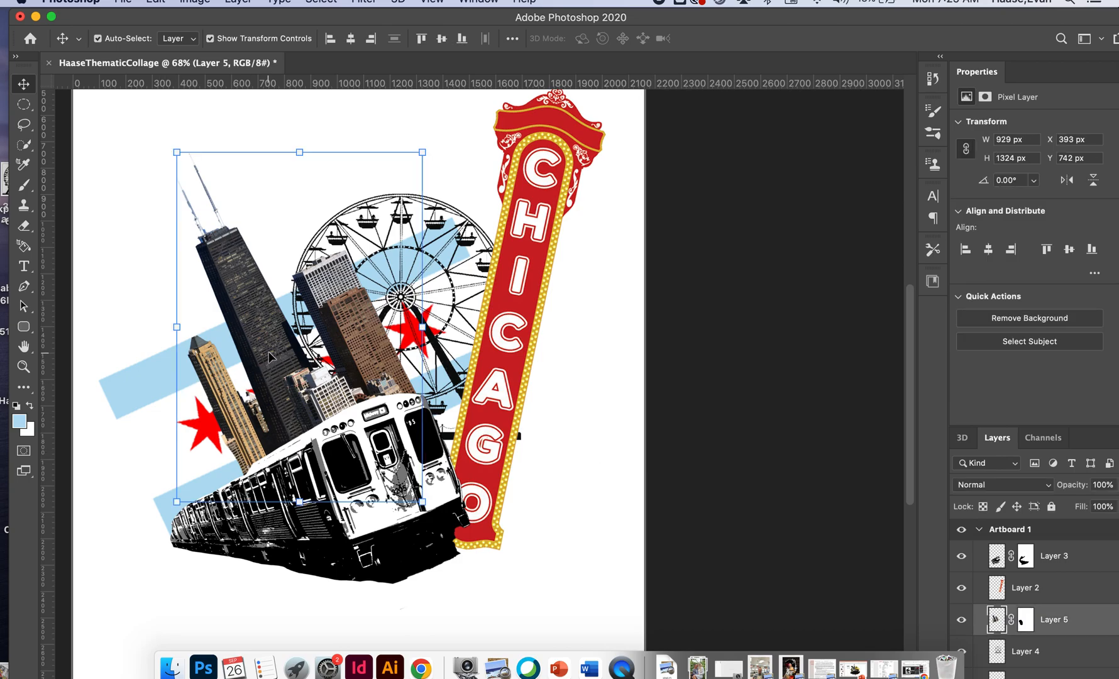
click(202, 2)
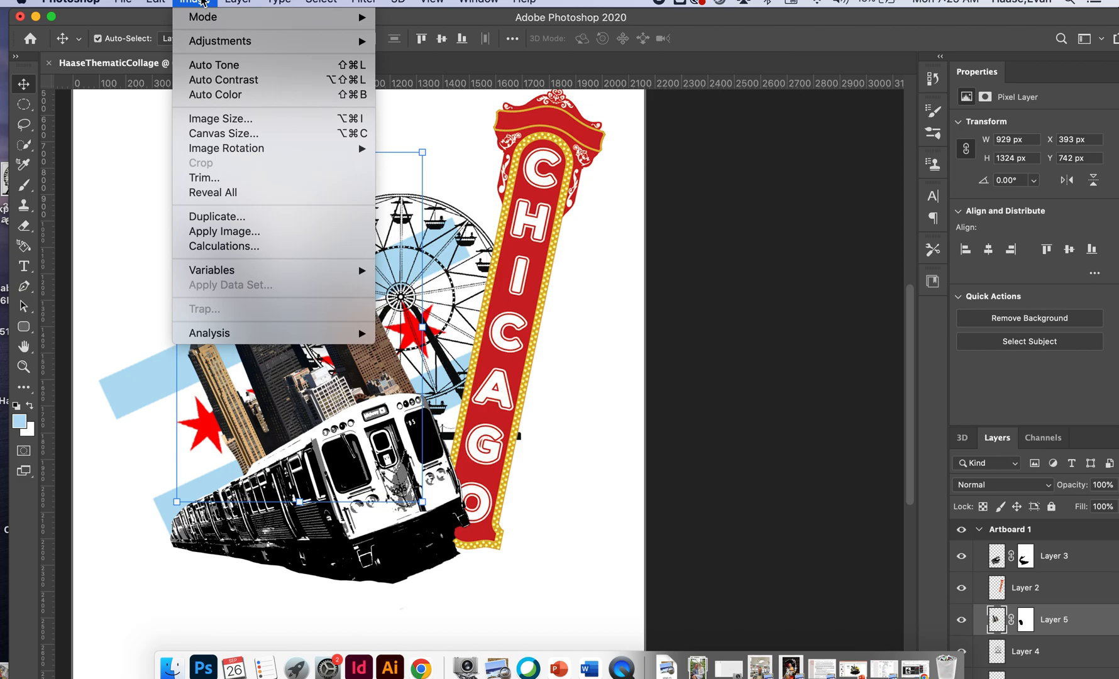
mouse_move(214, 42)
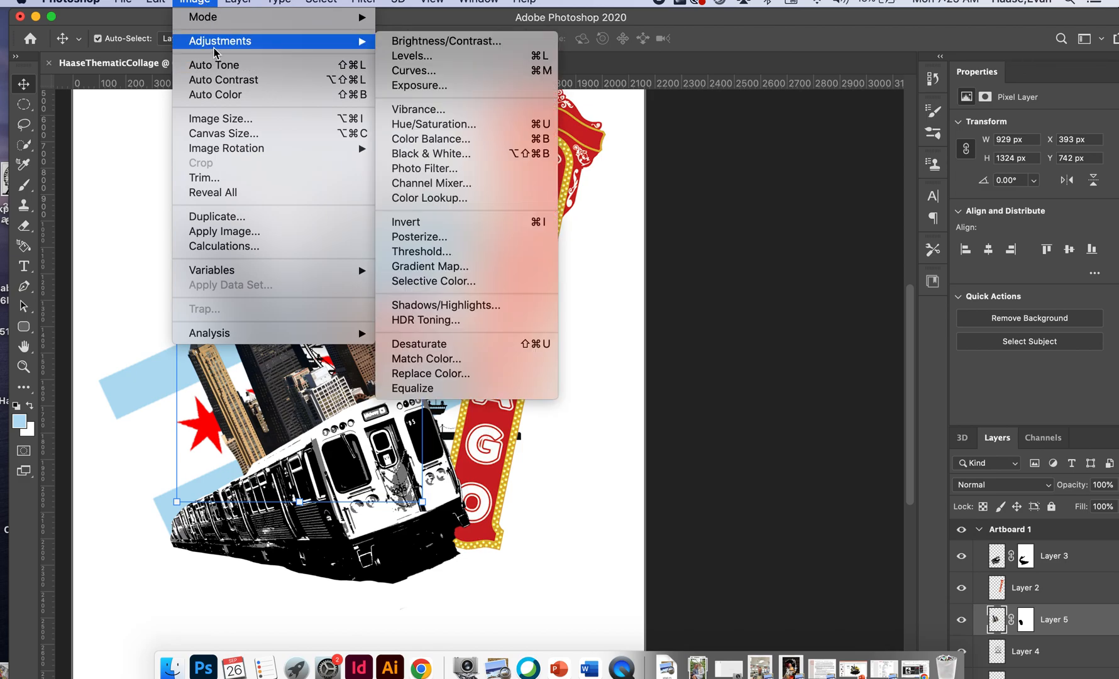
click(466, 157)
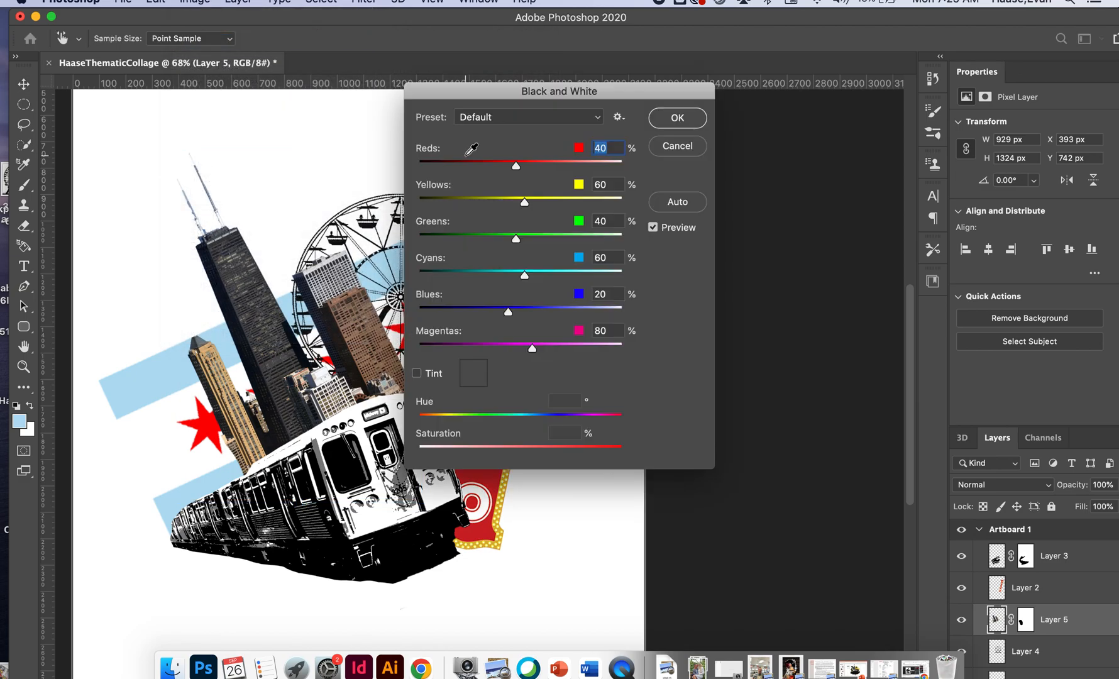
click(658, 126)
- Increase the skyscrapers' contrast with Levels, setting the input shadows to 50, midtones to 1.42 and highlights to 214
click(200, 4)
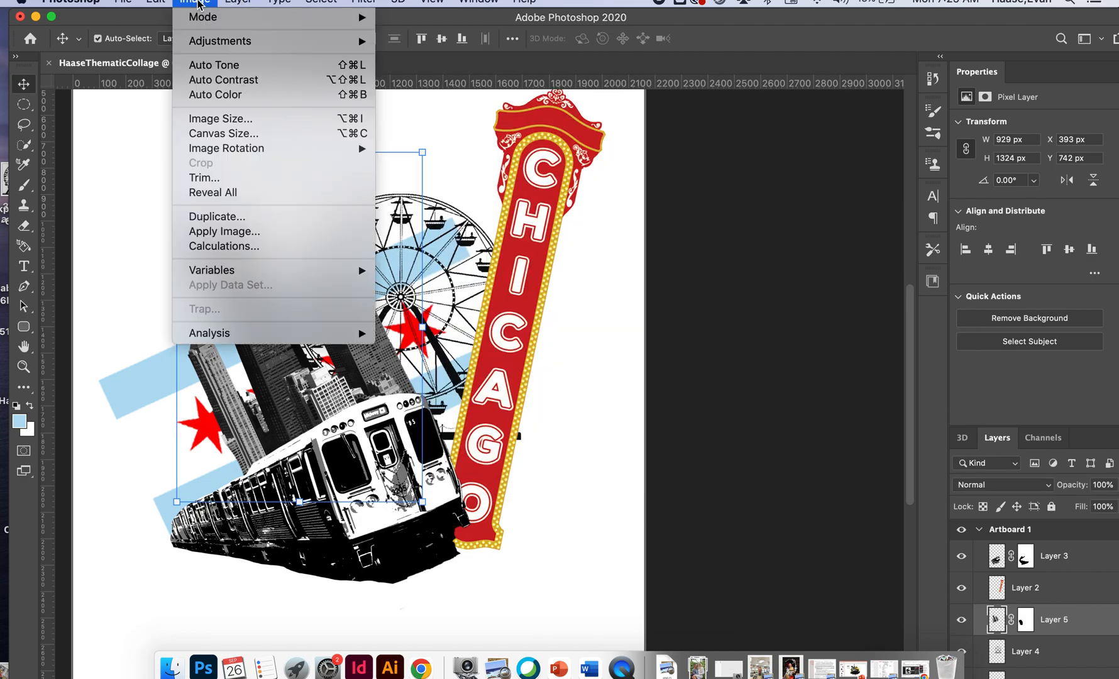
mouse_move(357, 41)
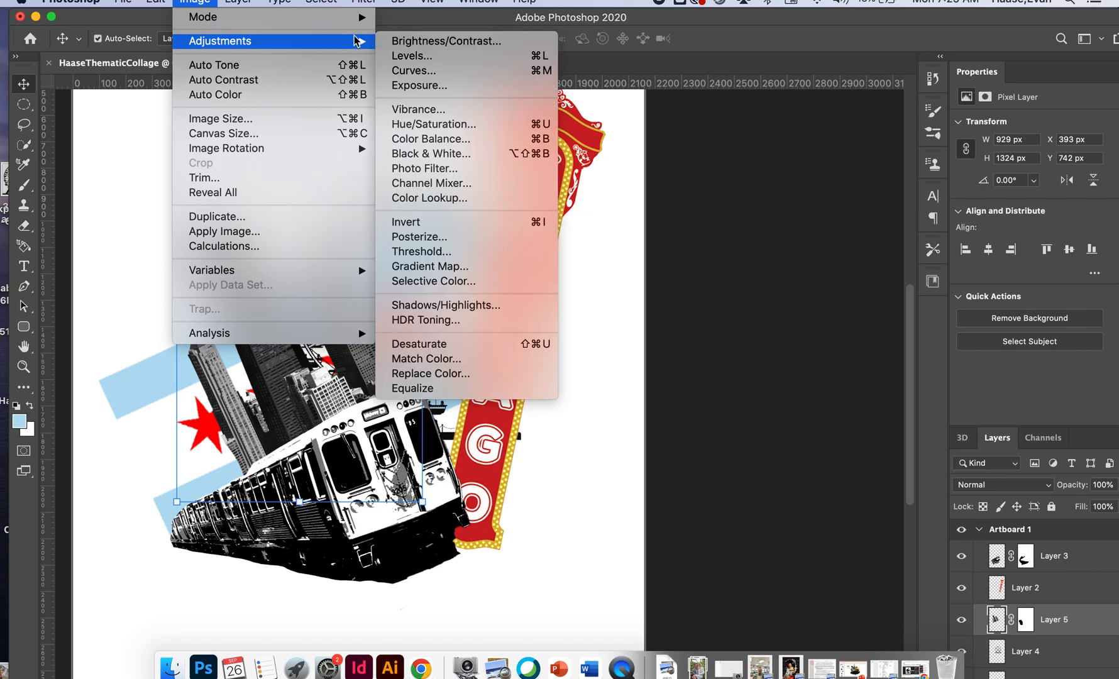
click(404, 56)
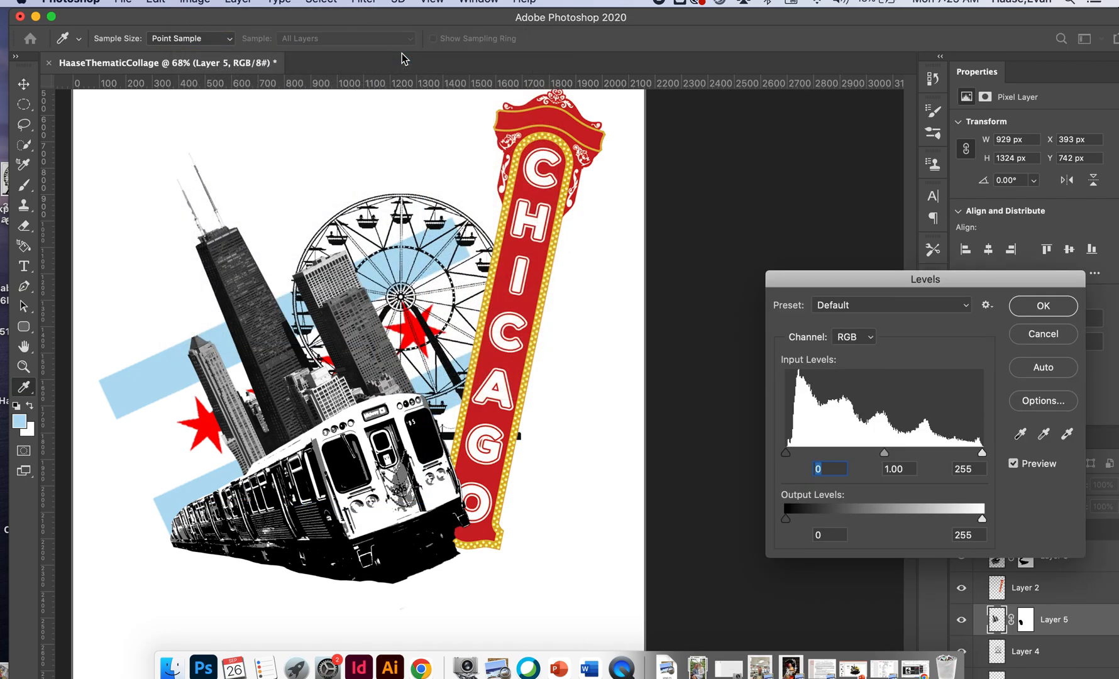
drag(788, 454, 816, 452)
drag(982, 453, 950, 452)
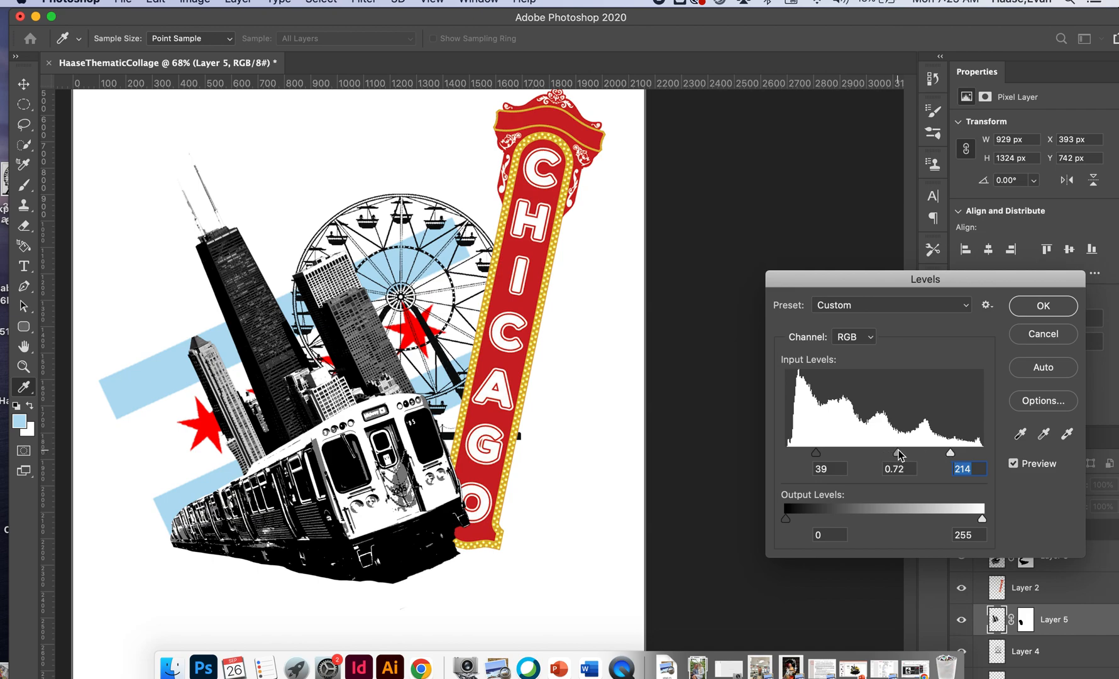
drag(898, 453, 825, 453)
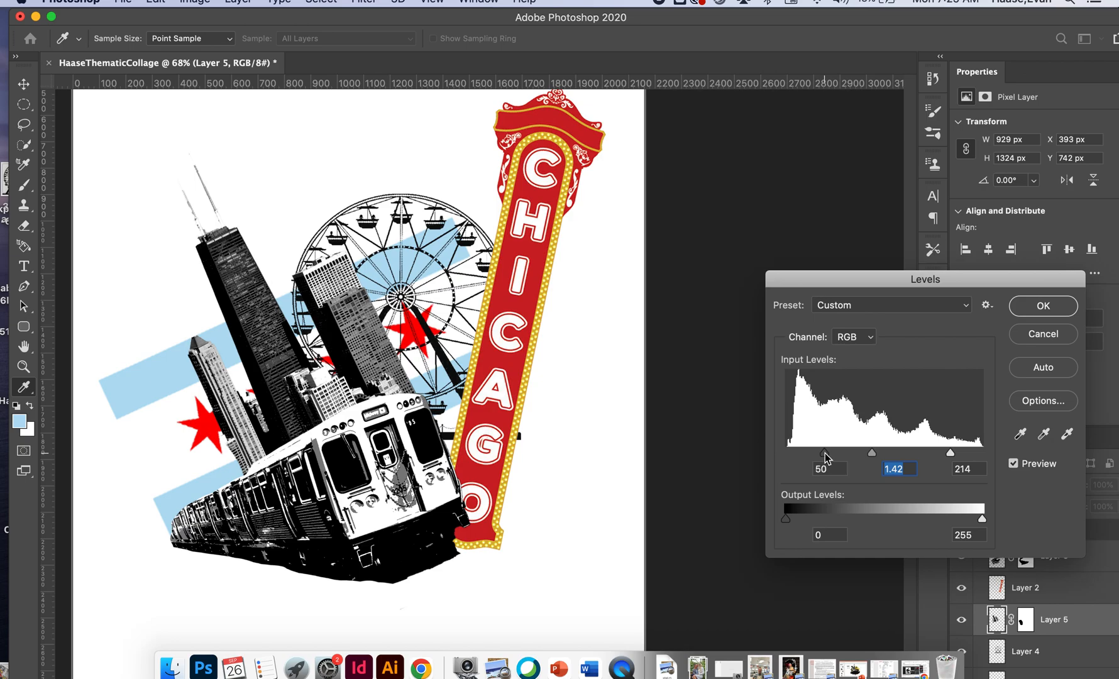
click(1031, 306)
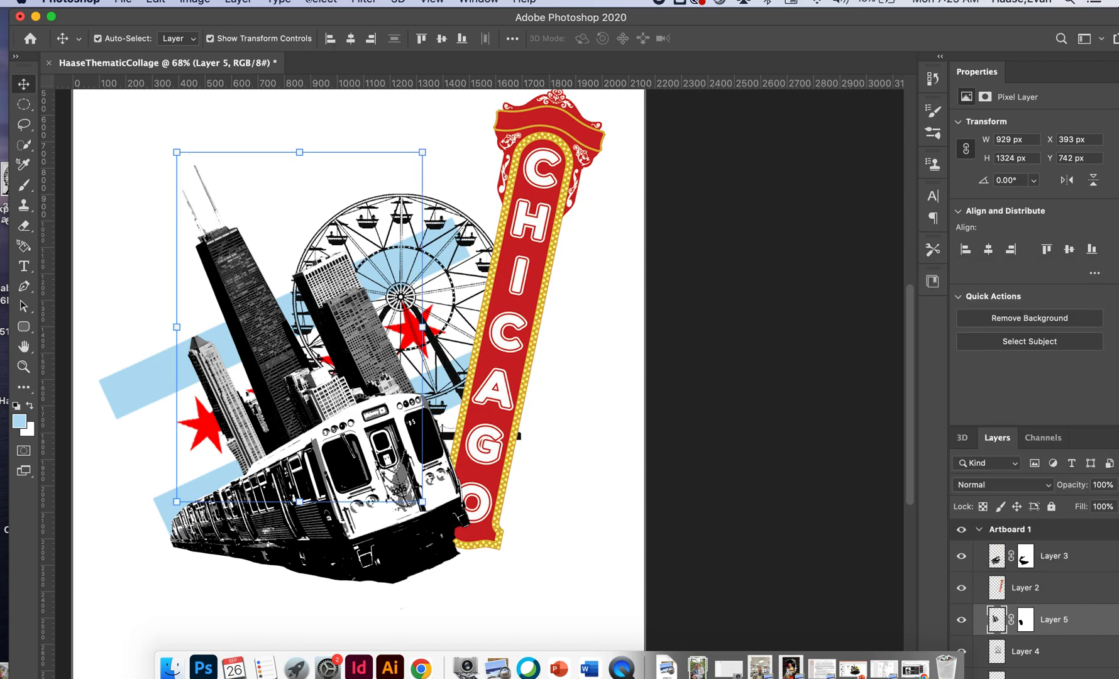
- Posterize the skyscrapers layer to 3 levels
click(194, 2)
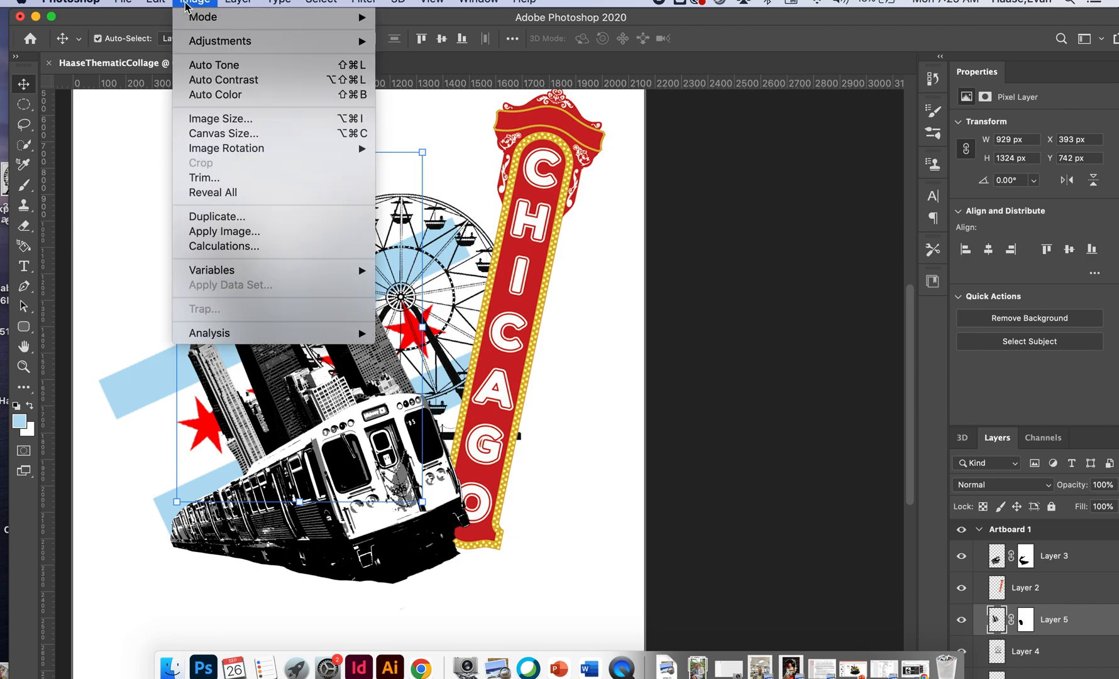
mouse_move(184, 48)
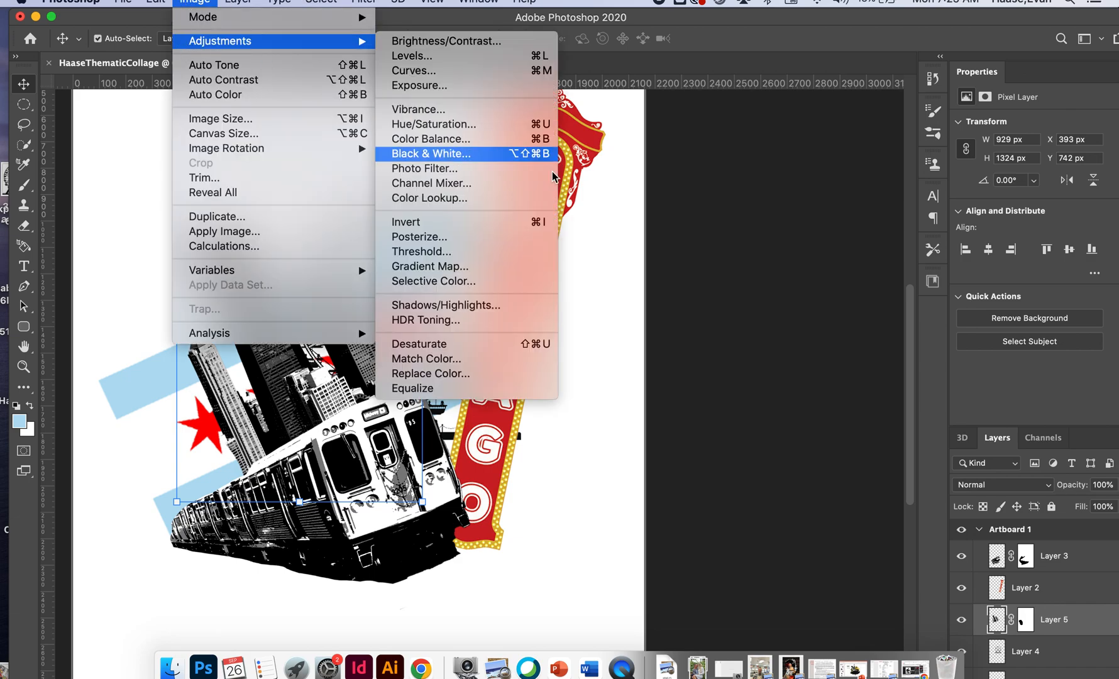
click(478, 238)
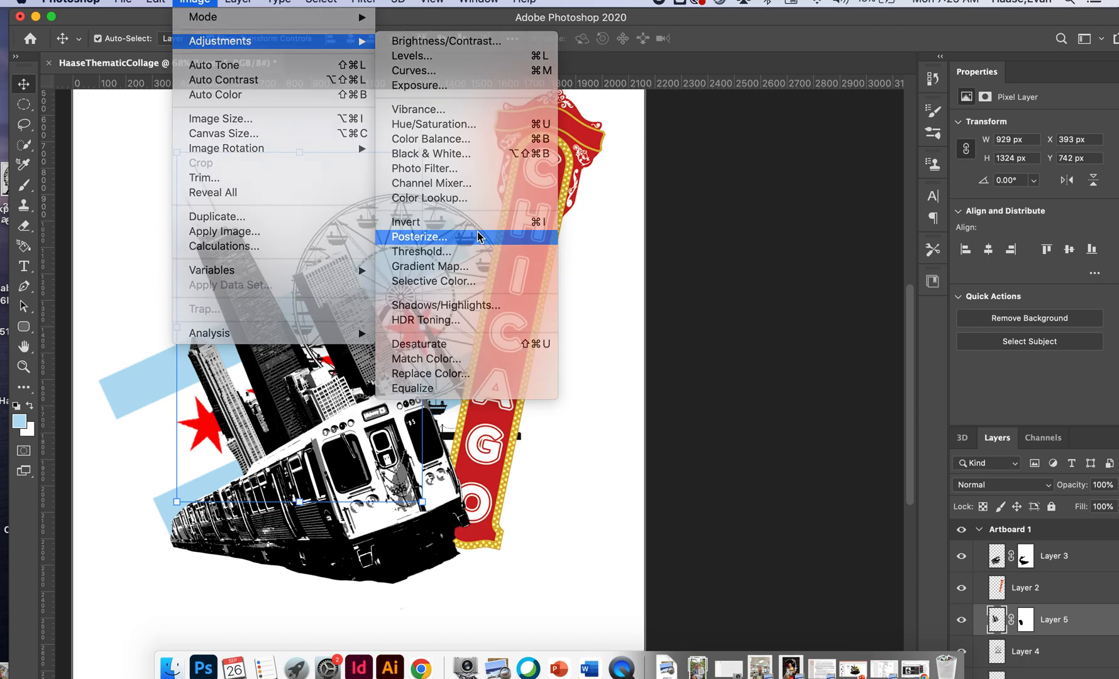
drag(681, 392, 681, 393)
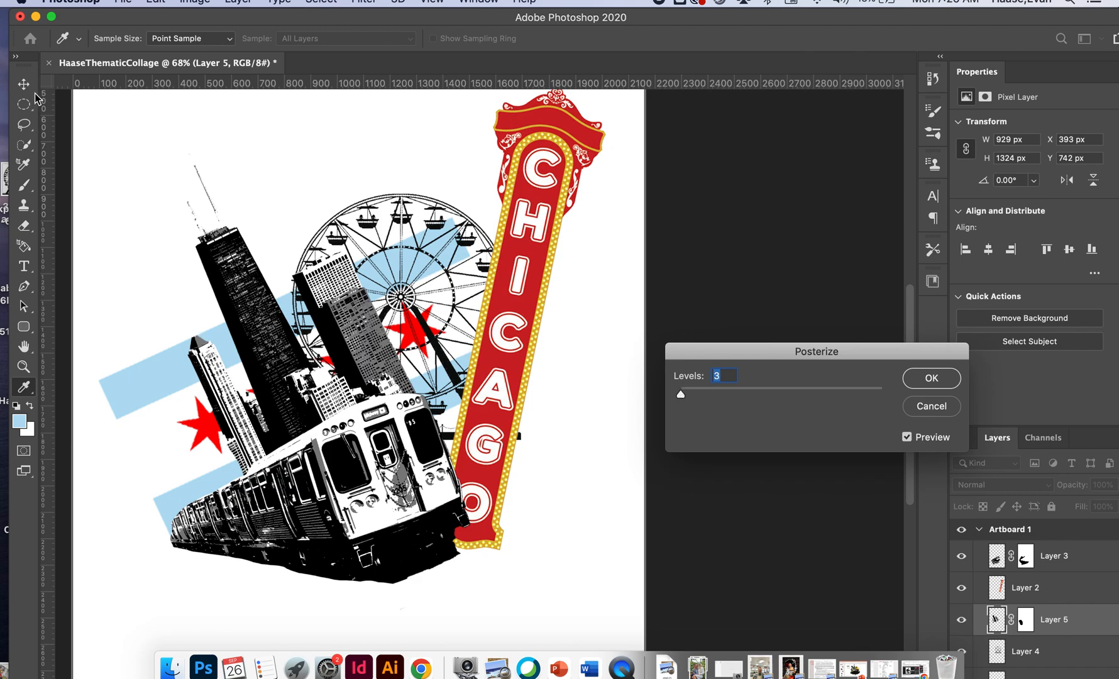
click(949, 383)
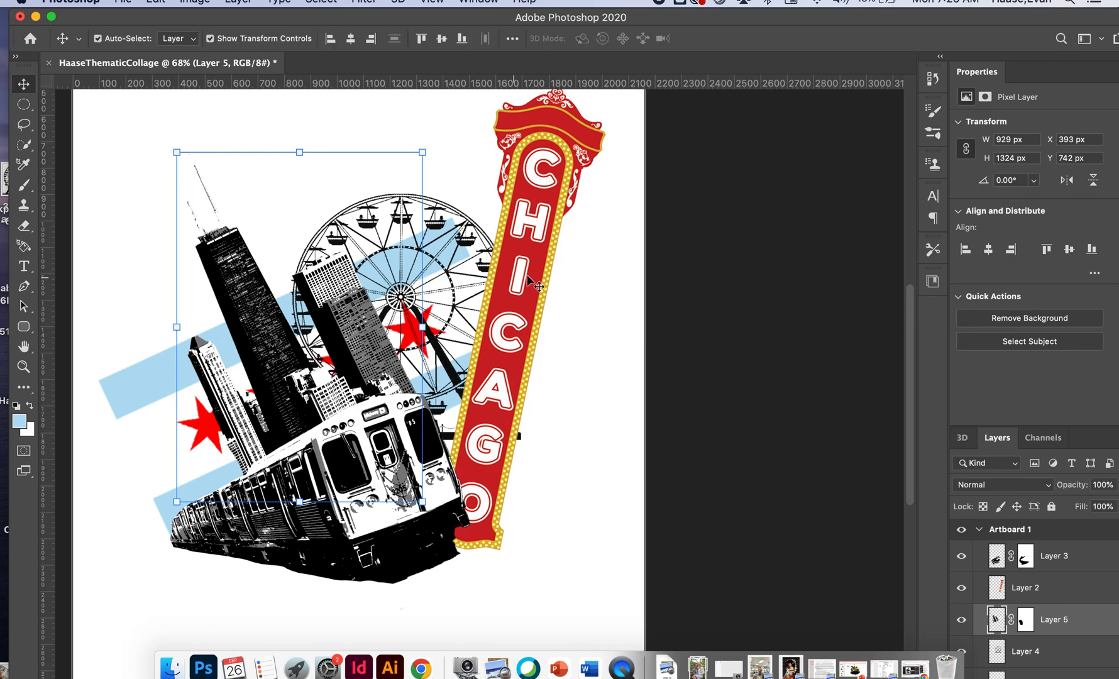
- Convert the red CHICAGO sign layer to grayscale with the Black & White adjustment, using the Default preset
click(514, 291)
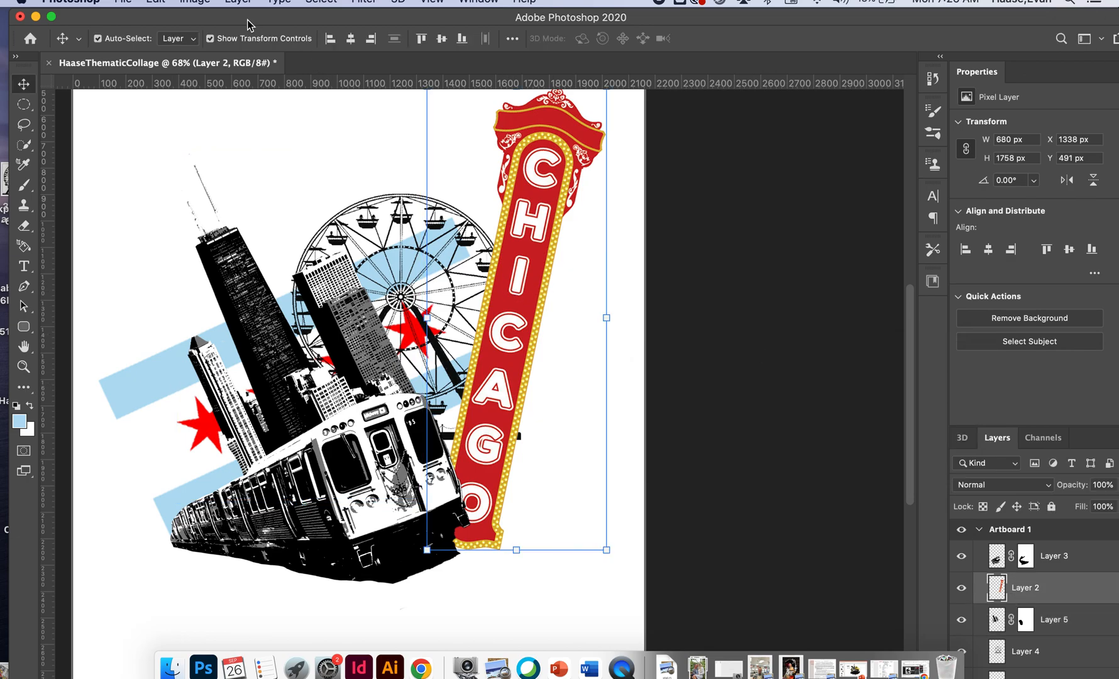
click(206, 3)
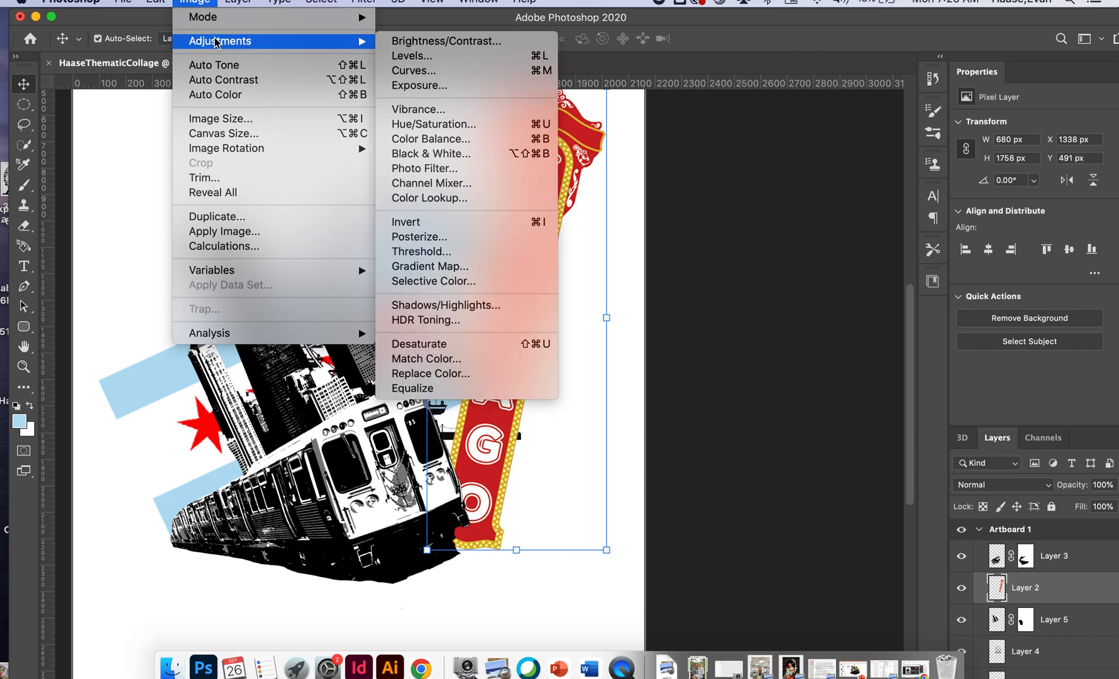
click(443, 154)
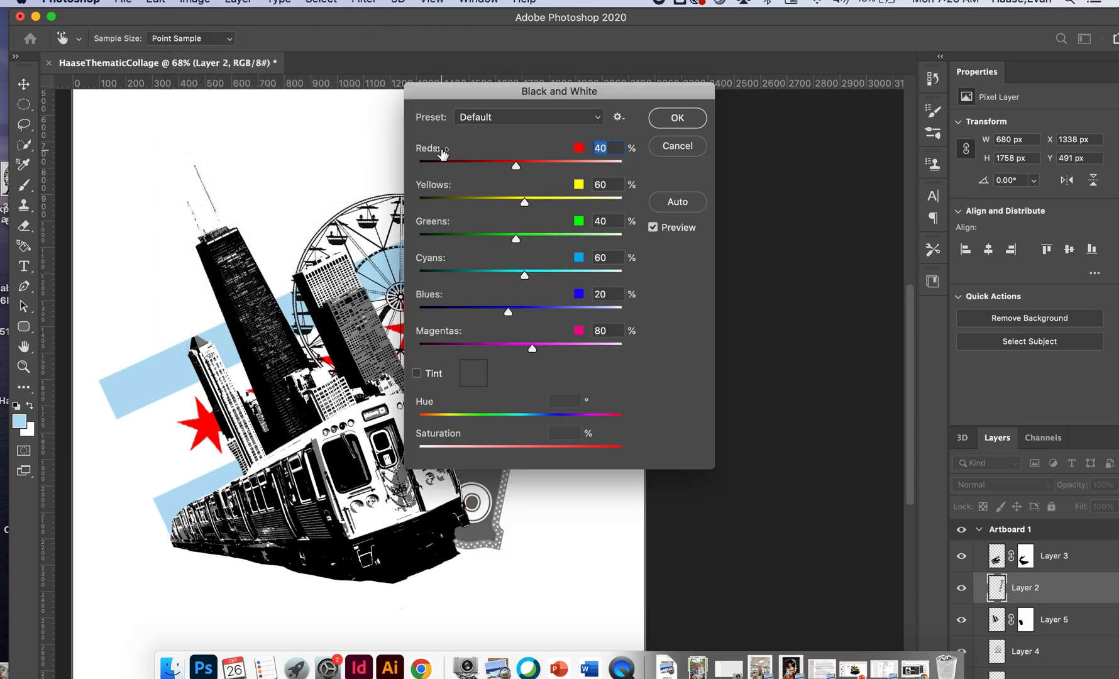
click(677, 119)
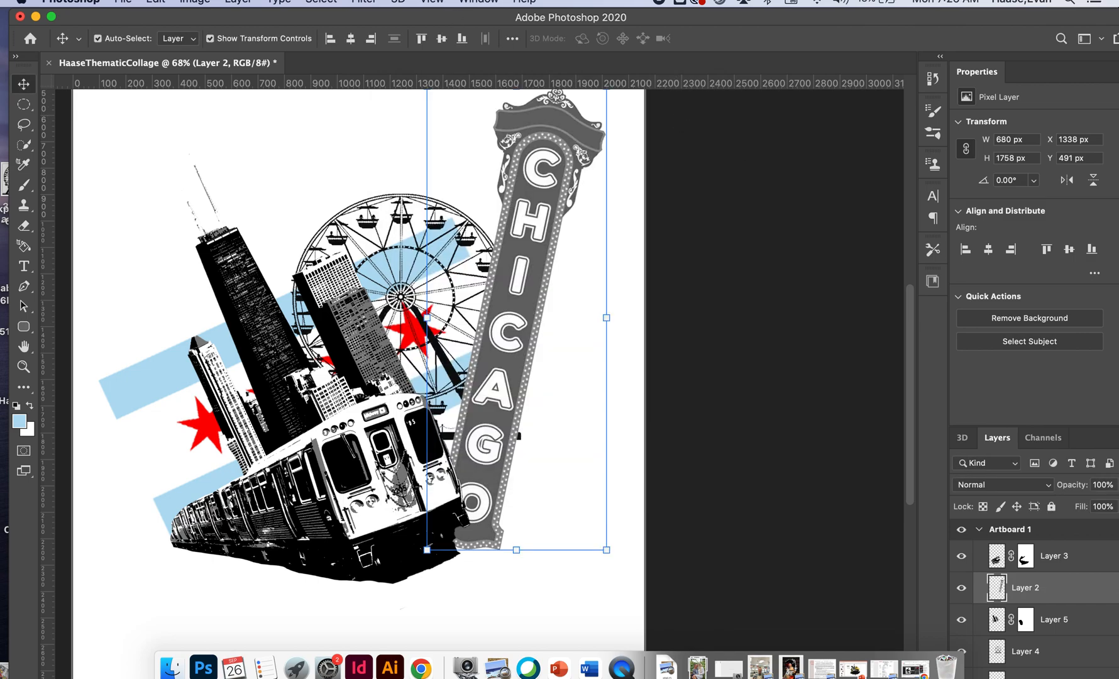
- Adjust the CHICAGO sign's contrast with Levels, setting the input shadows to 76, midtones to 1.37 and highlights to 236
click(195, 0)
mouse_move(208, 41)
click(418, 58)
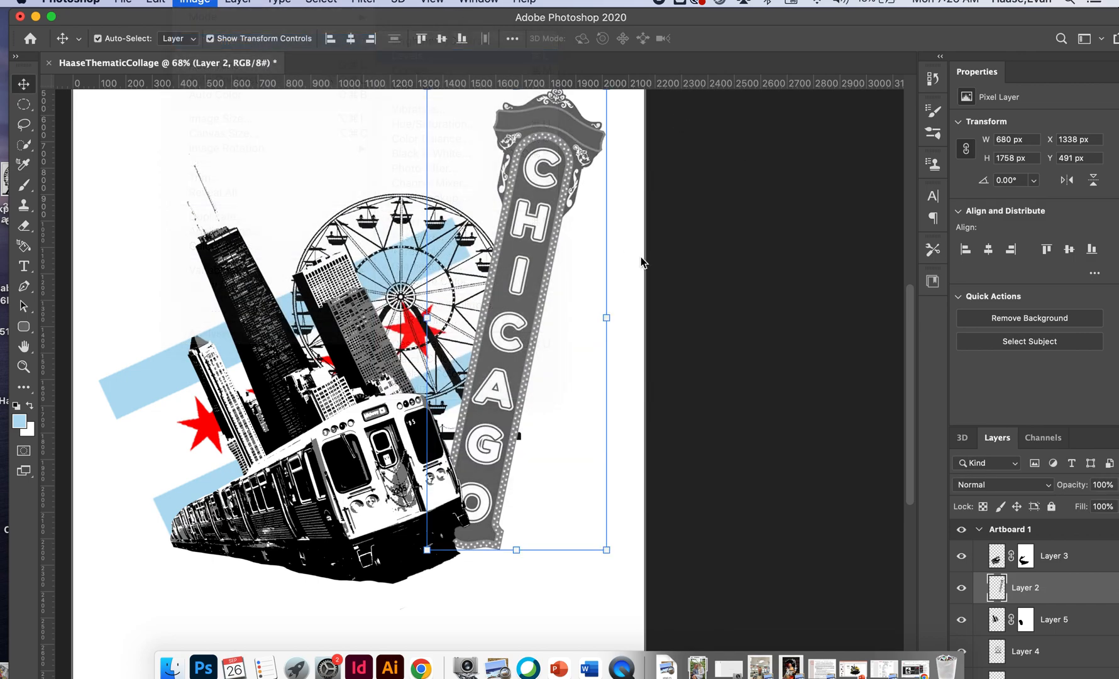
drag(786, 452, 847, 466)
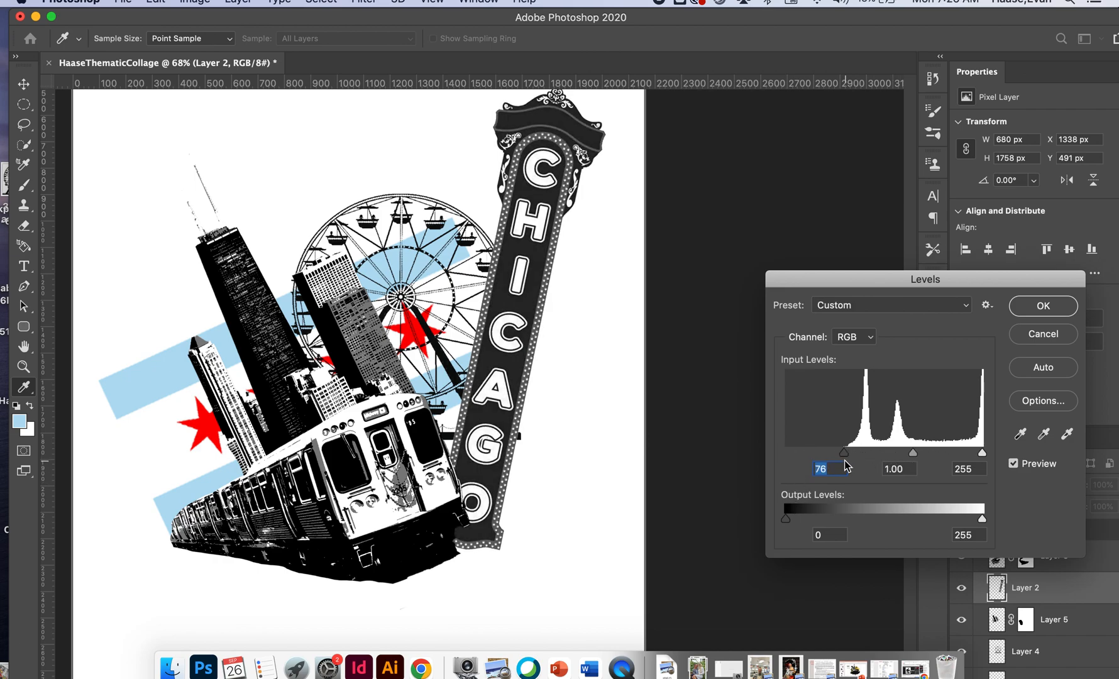
drag(913, 453, 956, 454)
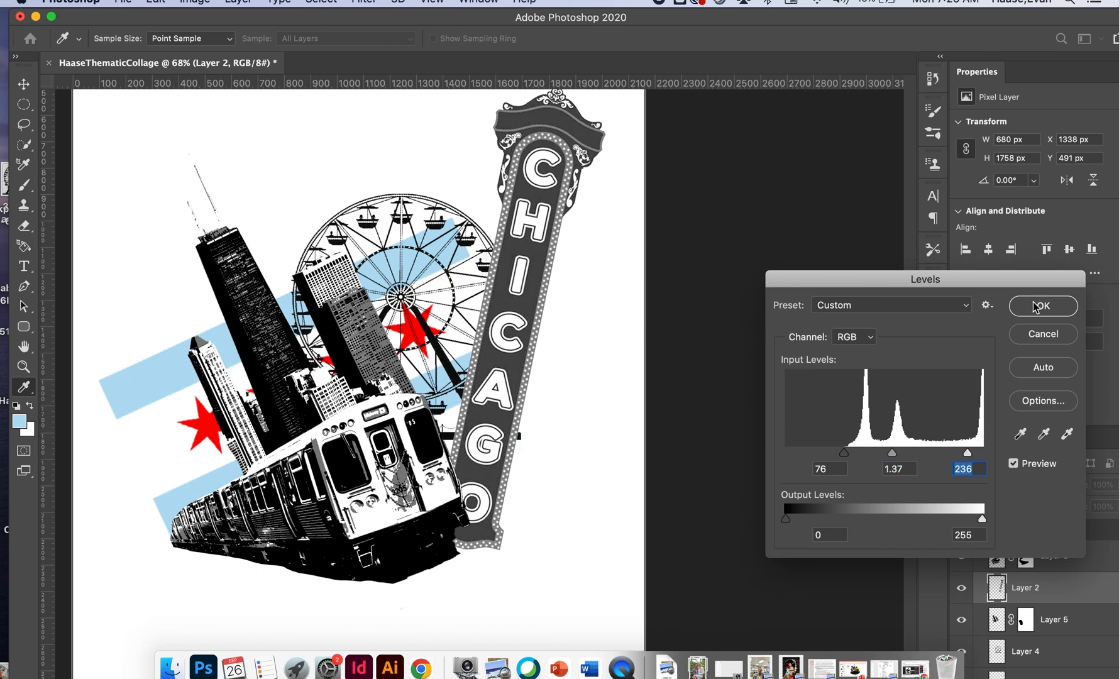
click(1043, 305)
key(v)
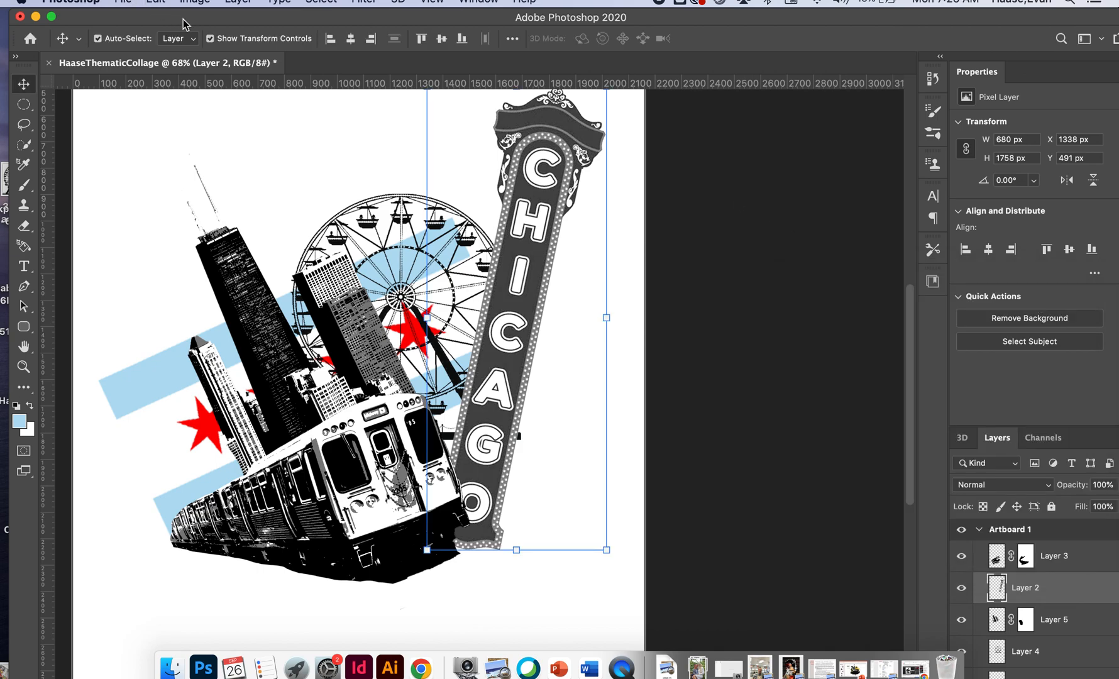
- Posterize the CHICAGO sign layer to 3 levels, trying 8 levels for comparison
click(195, 2)
mouse_move(210, 44)
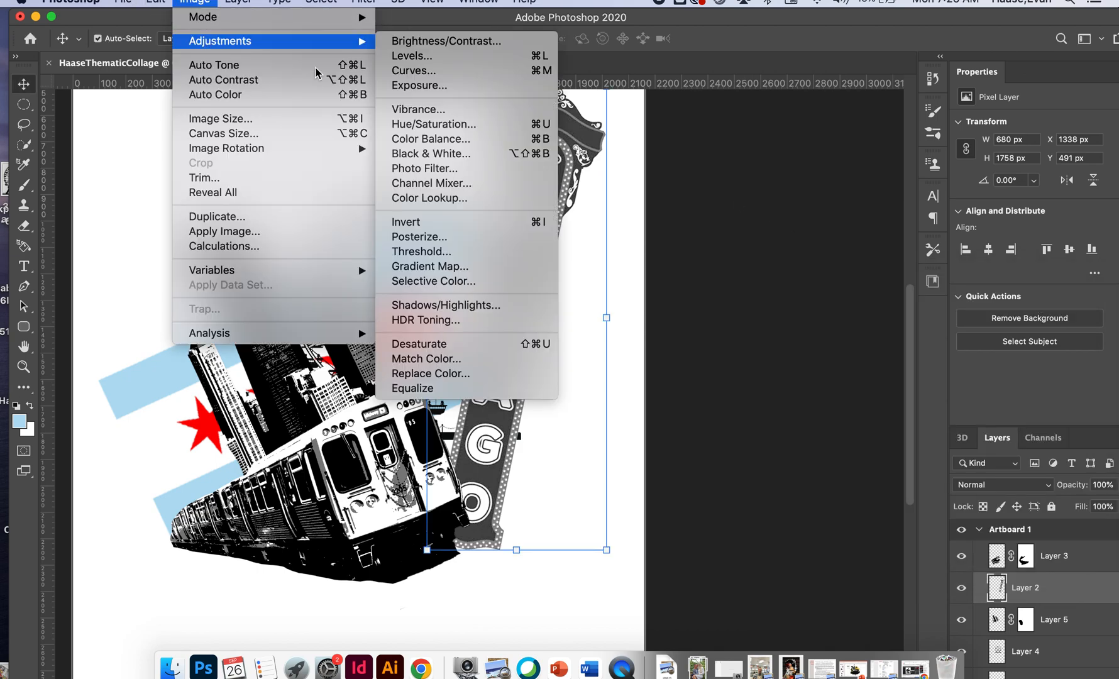
click(434, 239)
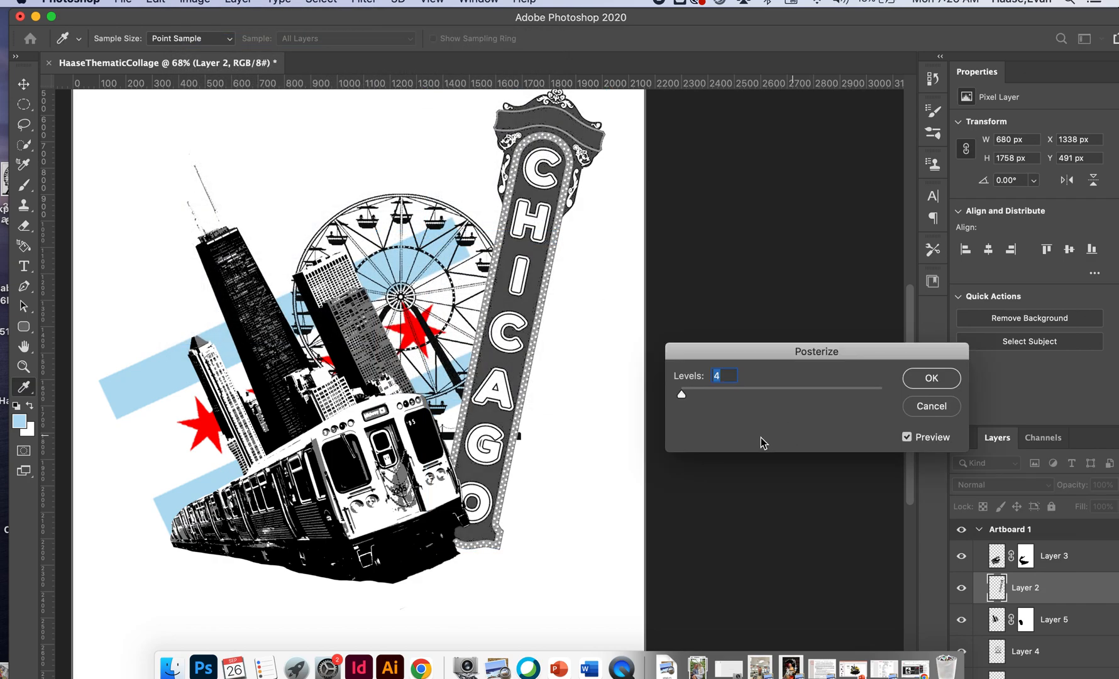
drag(682, 393, 686, 394)
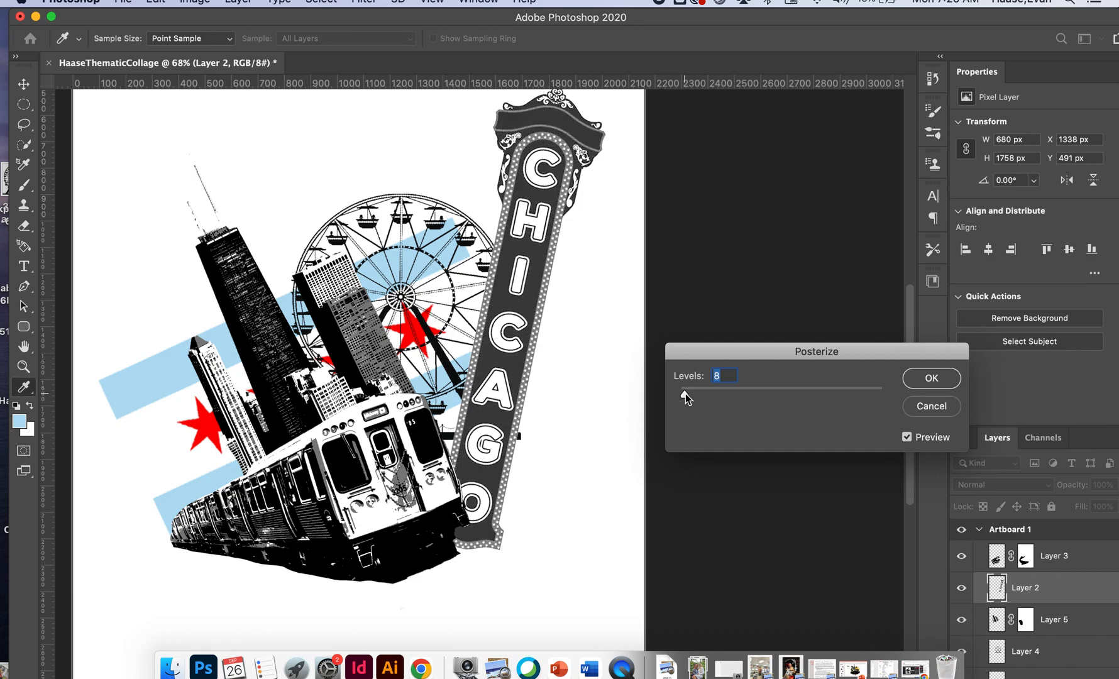
drag(683, 393, 681, 392)
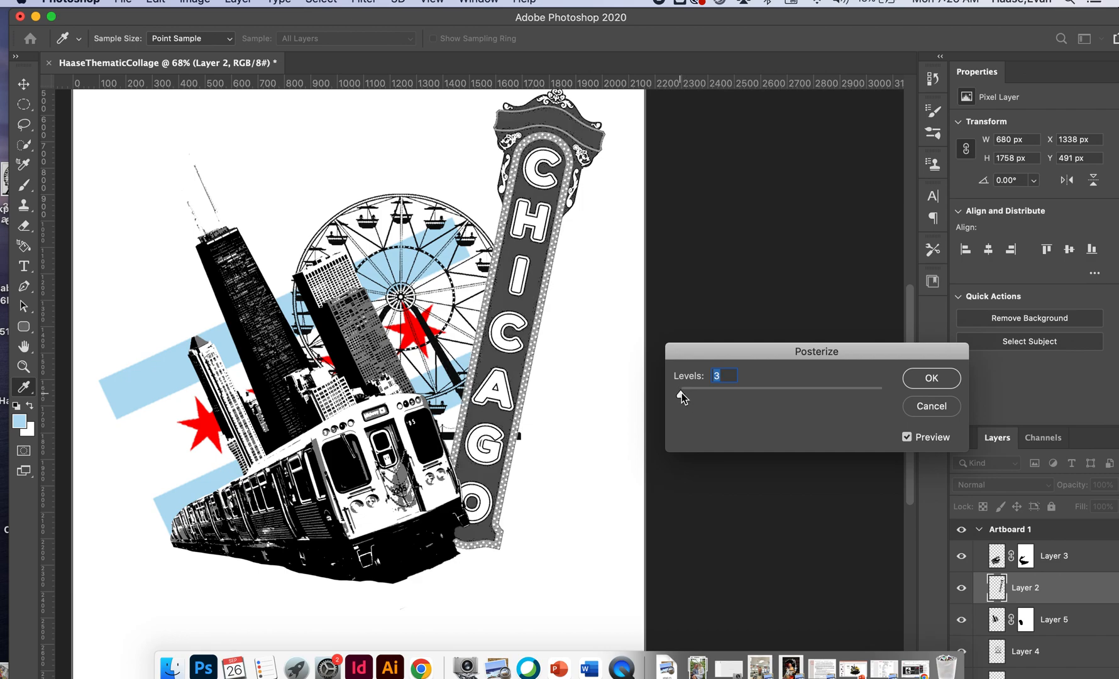
click(932, 378)
key(v)
- Scale the CHICAGO sign to about 88.72% and align its upper edge with the skyscrapers layer, at about X 1322 px, Y 743 px
mouse_move(546, 139)
mouse_down()
mouse_move(521, 174)
mouse_move(542, 163)
mouse_up()
key(ctrl+t)
drag(611, 108, 571, 147)
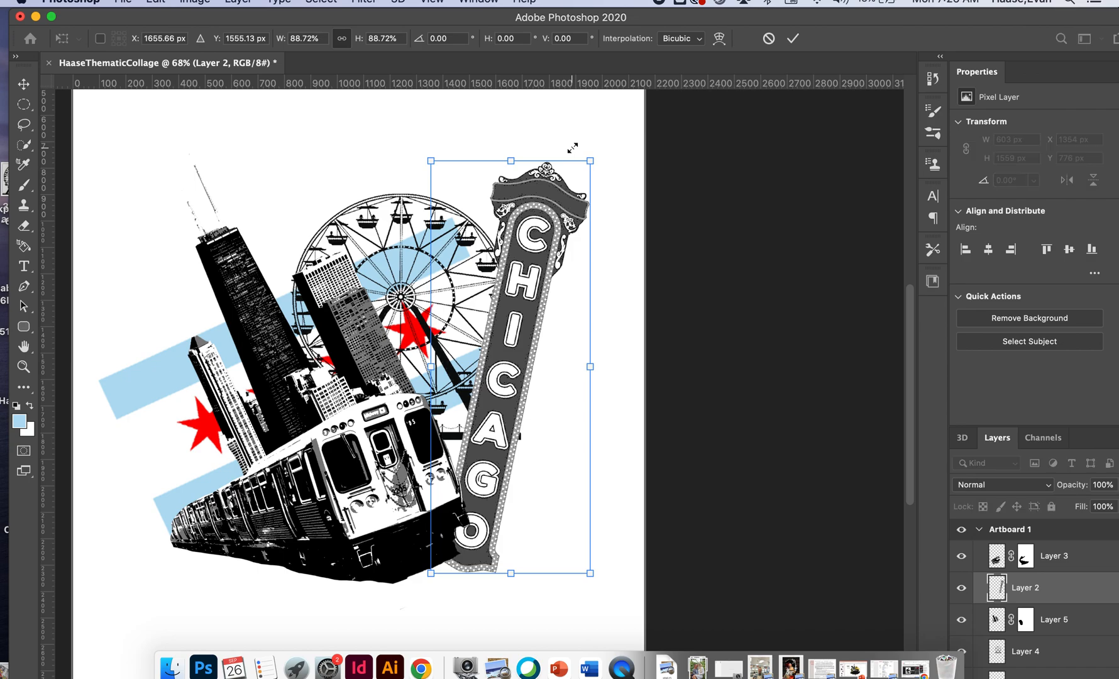
drag(549, 201, 540, 200)
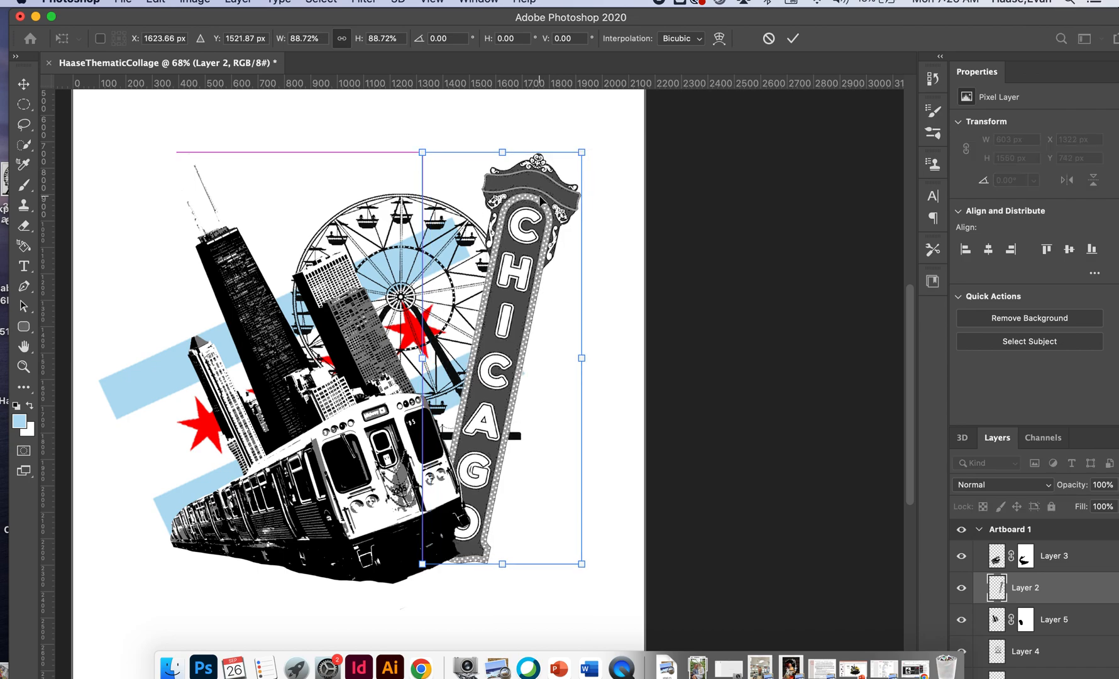
key(Return)
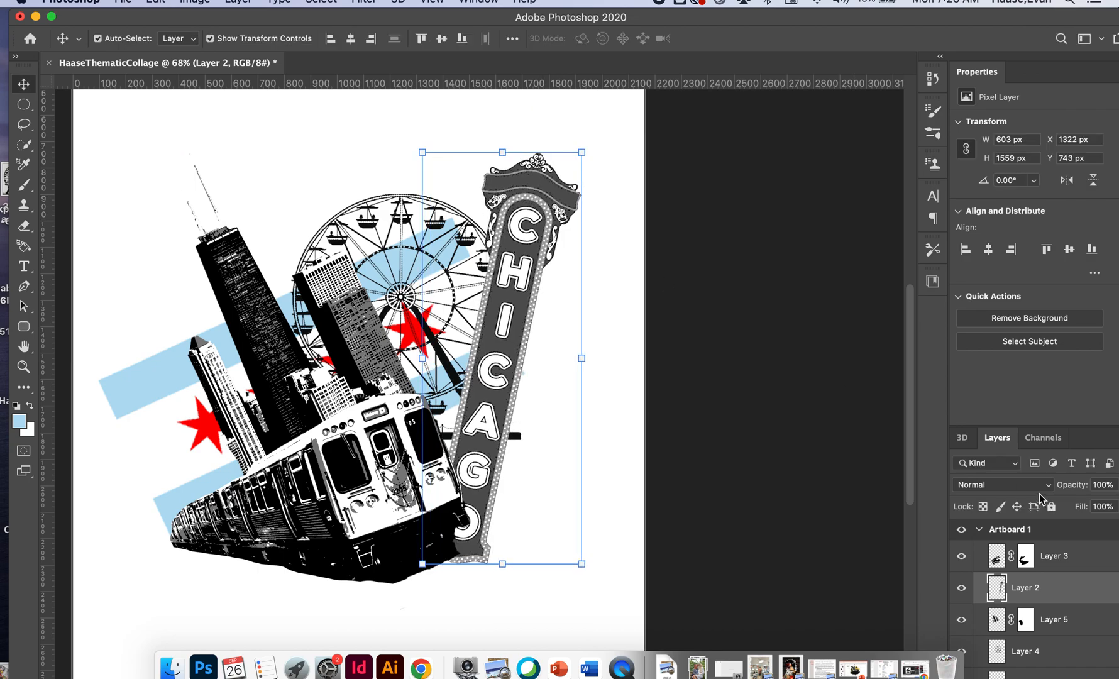
click(363, 219)
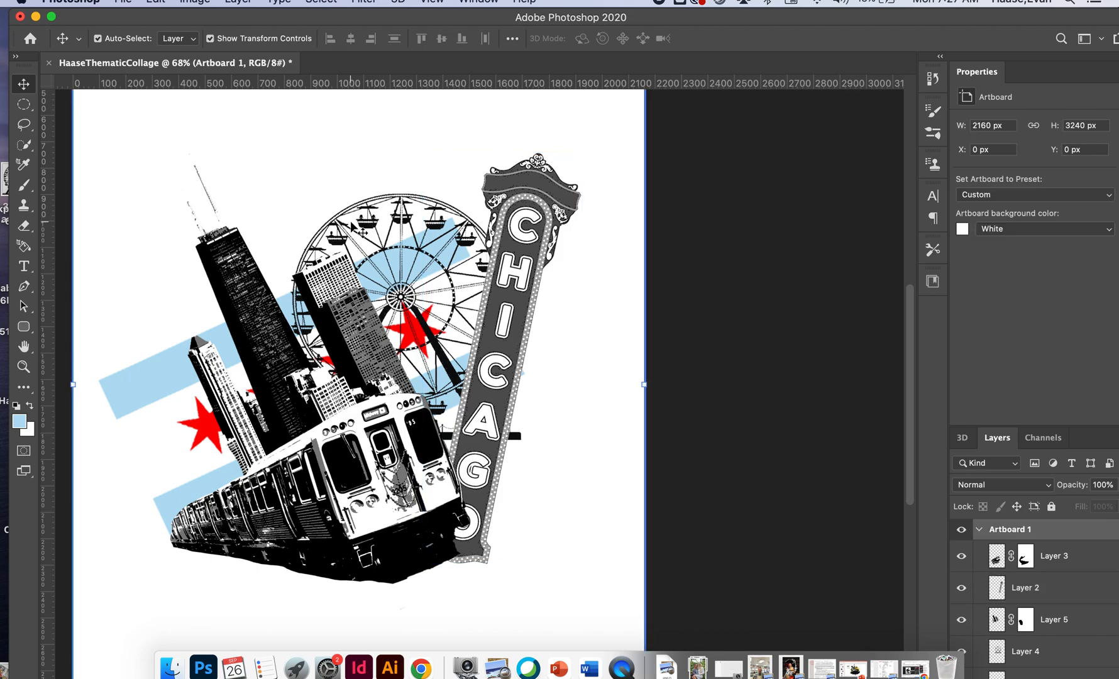
- Convert the Chicago flag layer with the blue stripes and red stars to grayscale using the Black & White adjustment
click(255, 327)
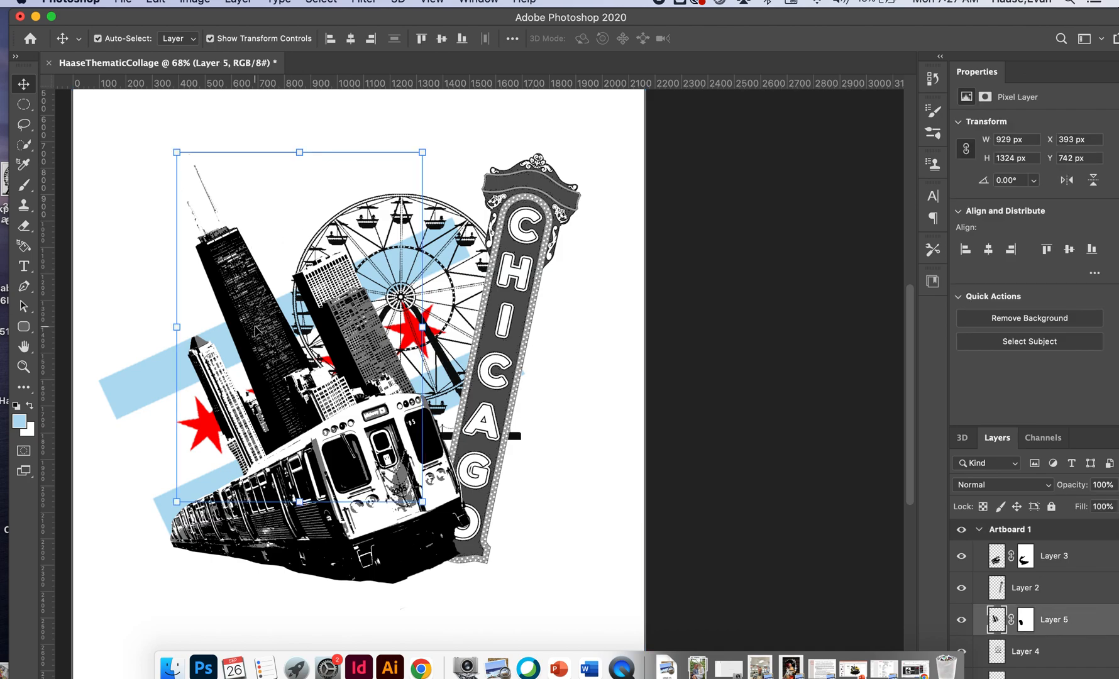
click(136, 400)
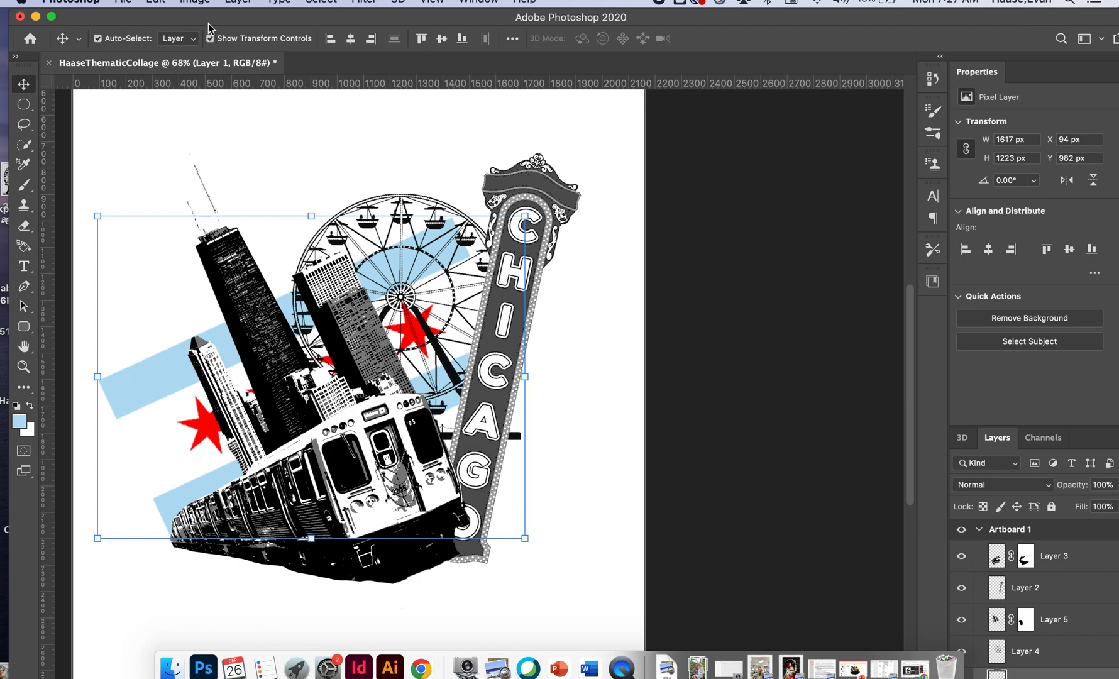
click(194, 2)
mouse_move(216, 41)
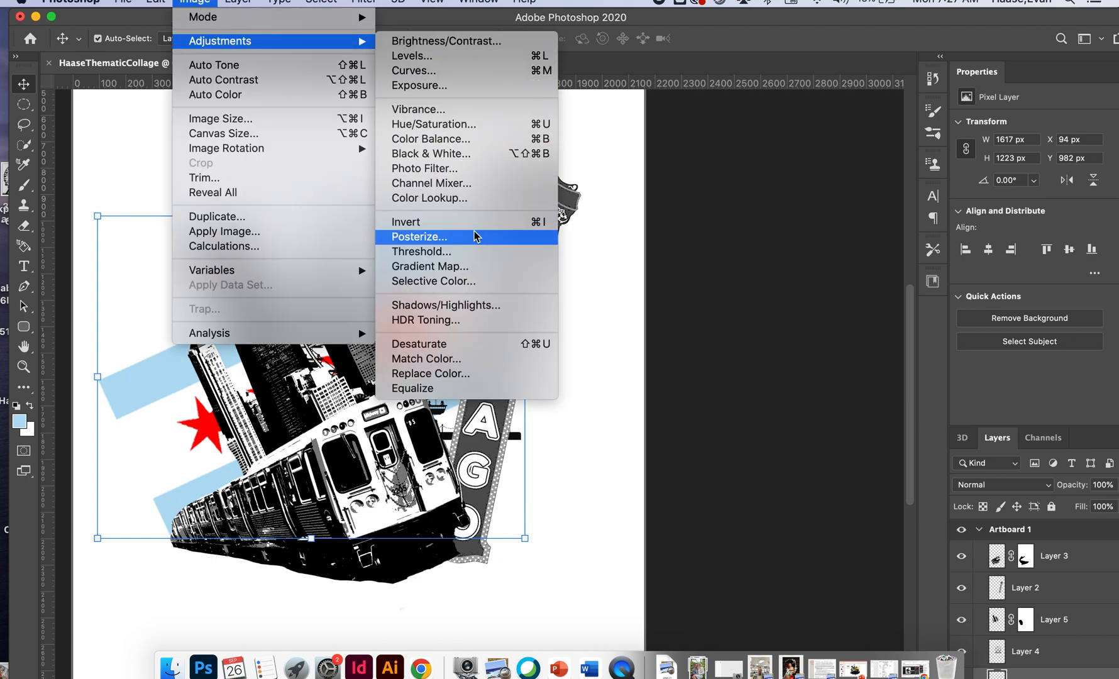
click(467, 158)
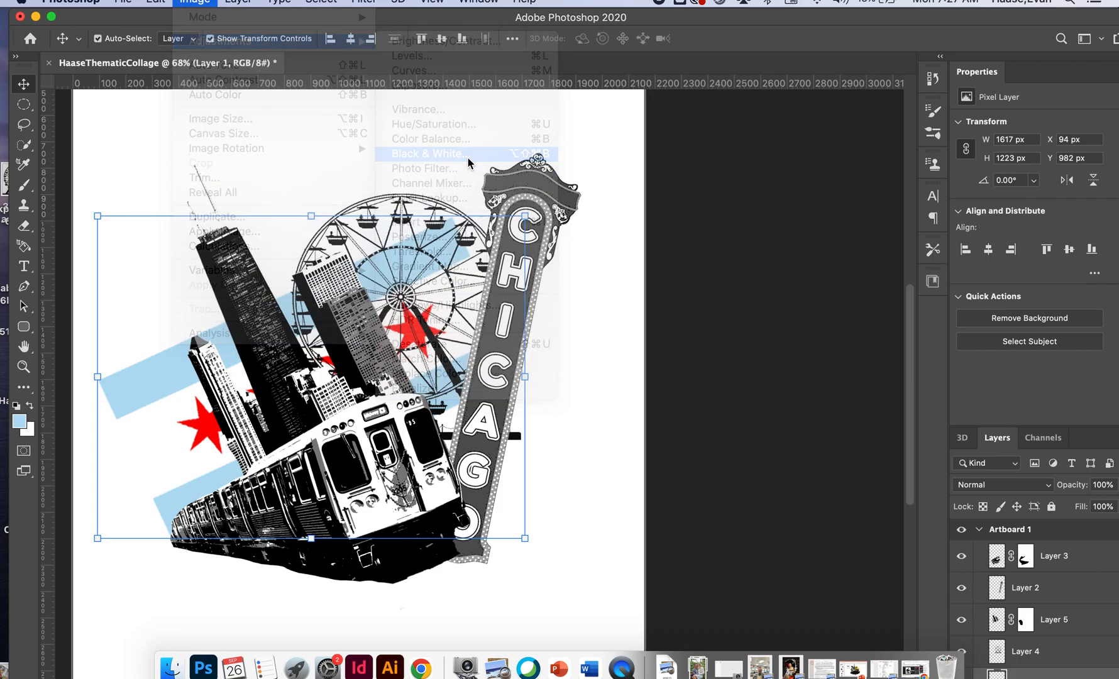
click(674, 123)
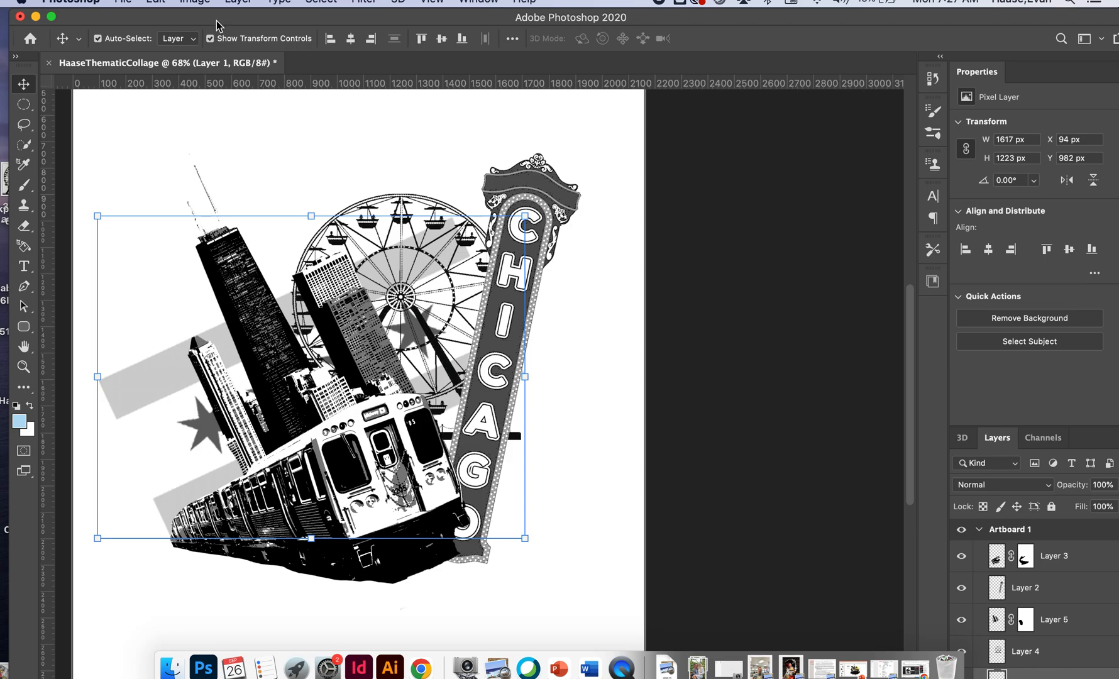
- Adjust the grayscale flag layer with Levels, setting the midtones to 0.84 and keeping the input highlights at 255
click(206, 2)
mouse_move(228, 41)
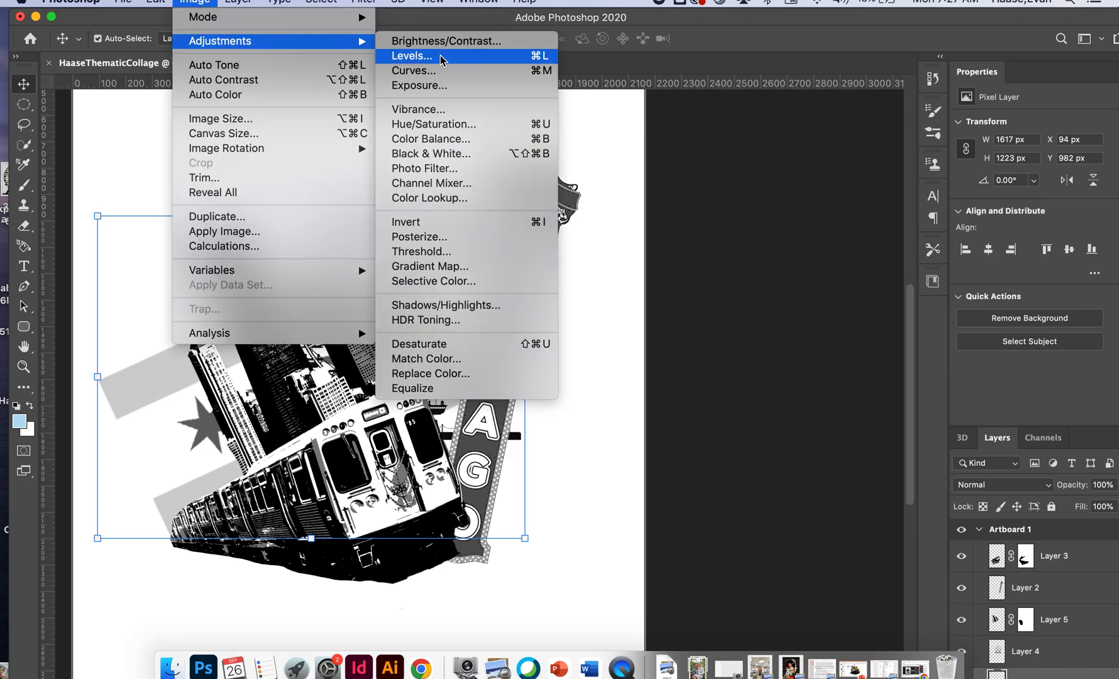
click(412, 55)
drag(884, 453, 907, 454)
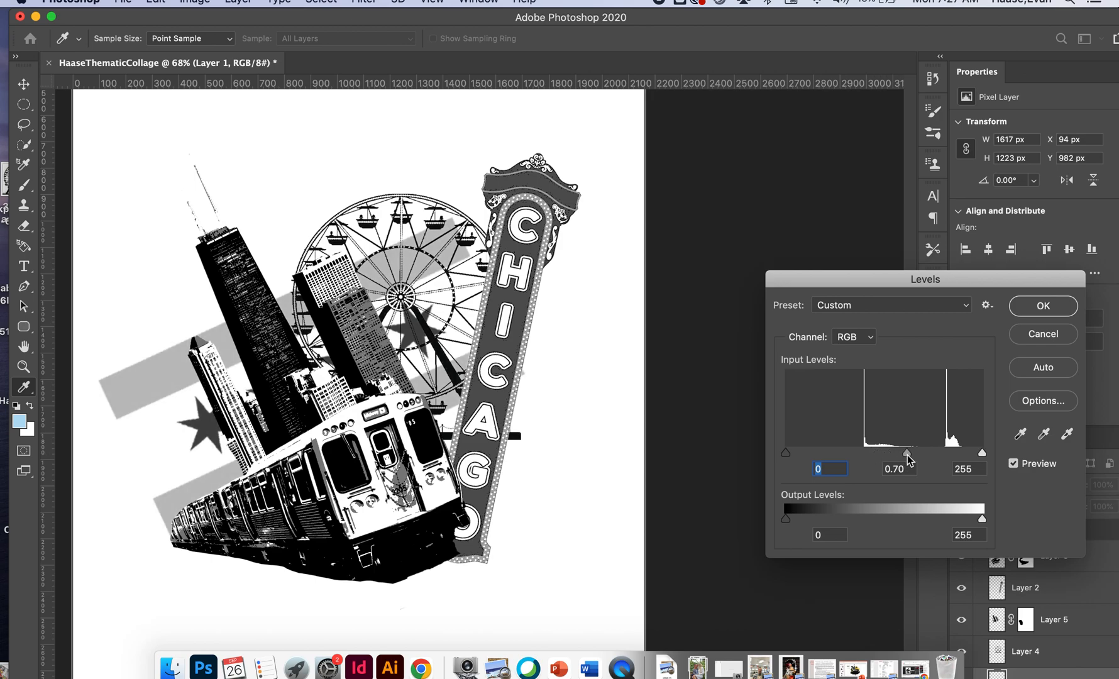
mouse_move(981, 453)
mouse_down()
mouse_move(949, 453)
mouse_move(987, 458)
mouse_up()
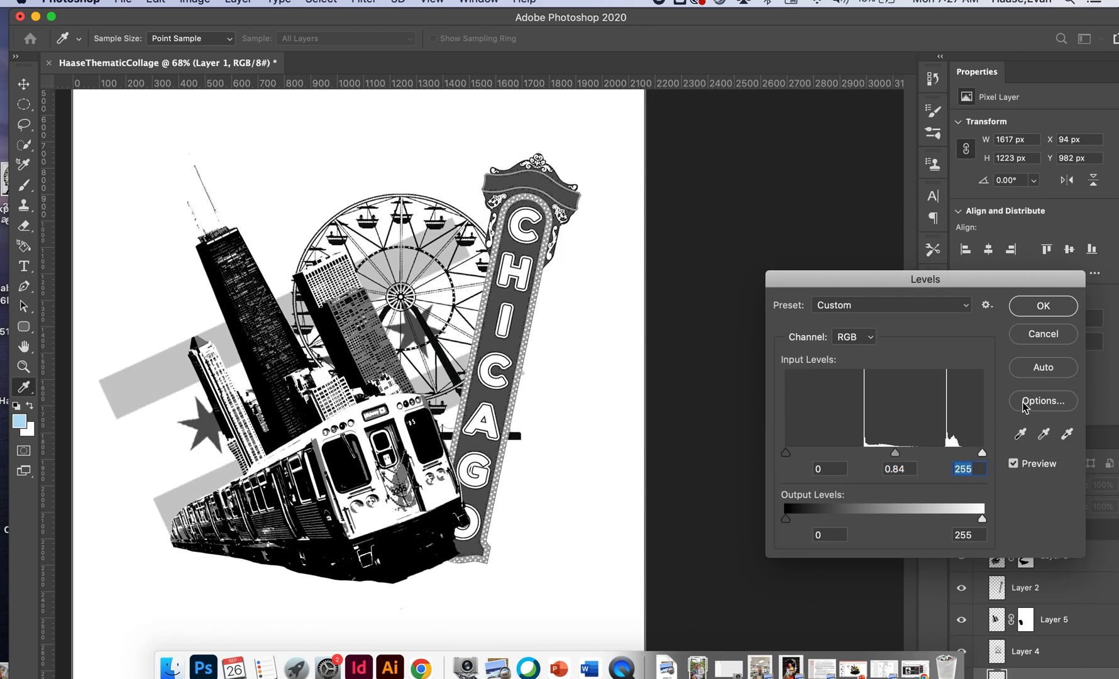
click(1043, 306)
key(v)
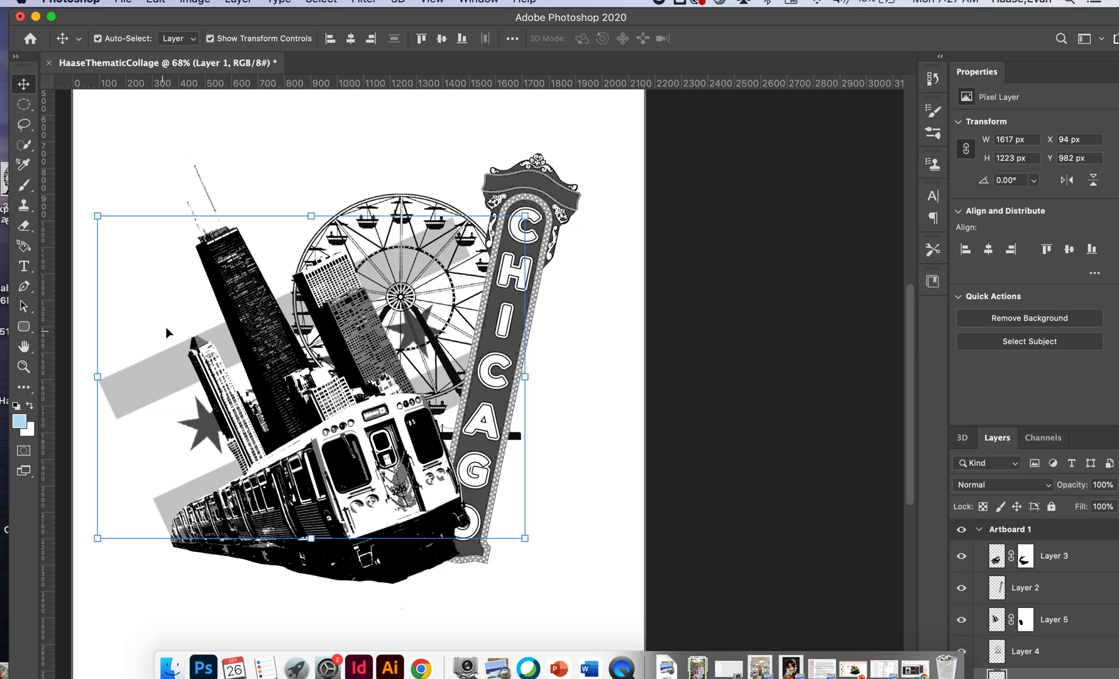
click(194, 2)
mouse_move(220, 41)
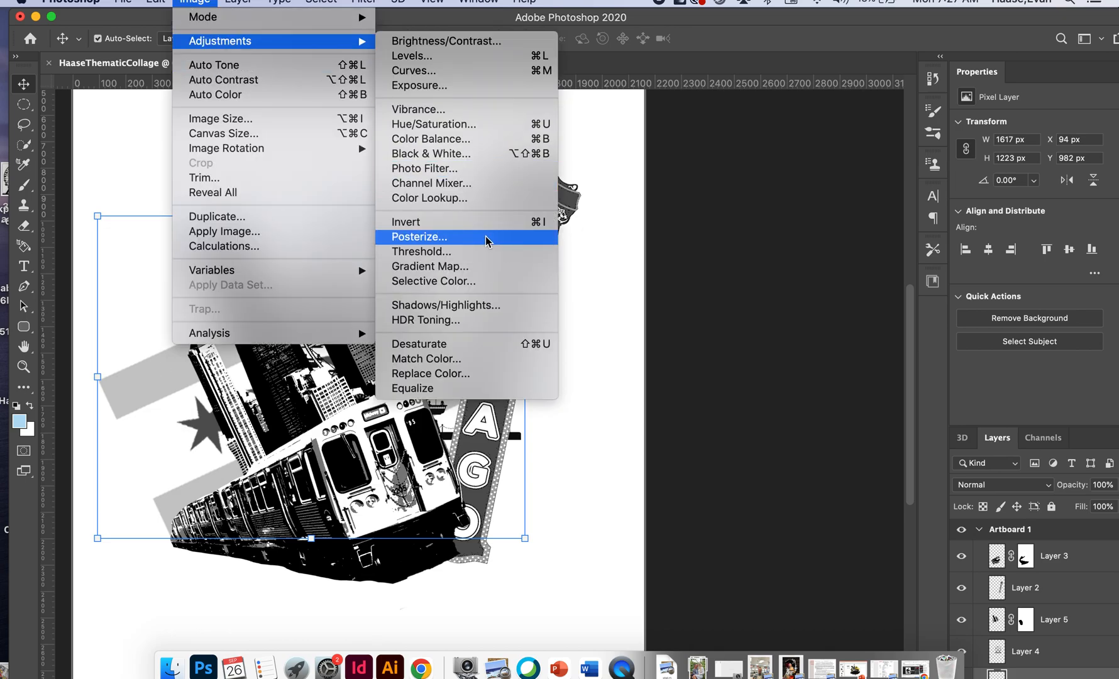
click(493, 281)
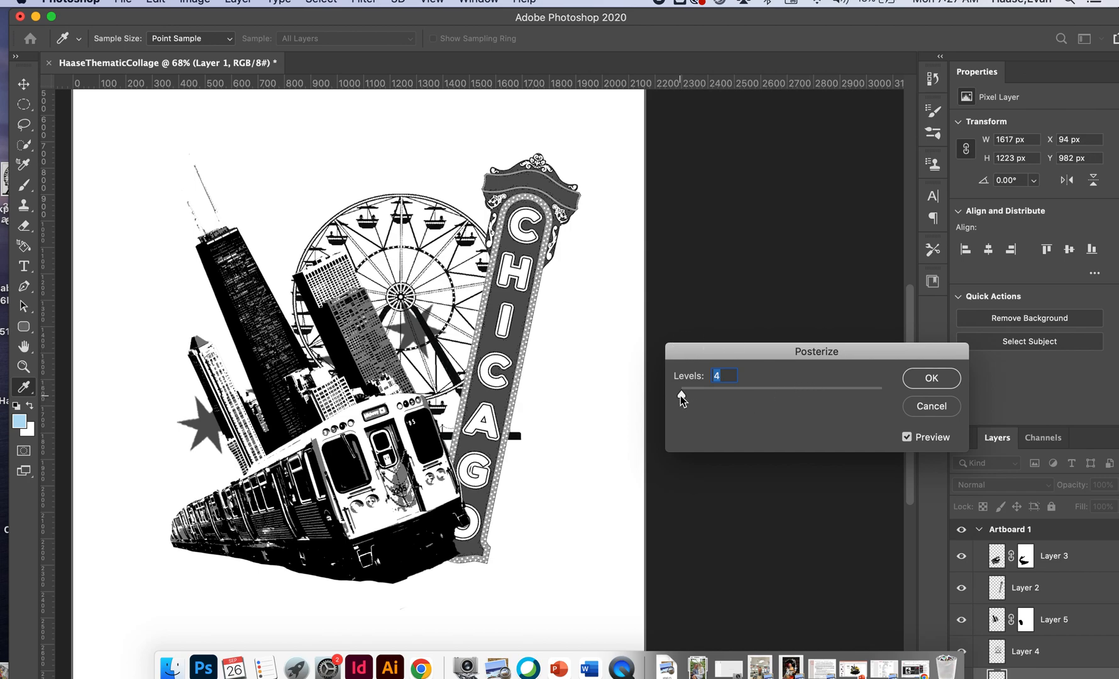
drag(696, 396, 707, 396)
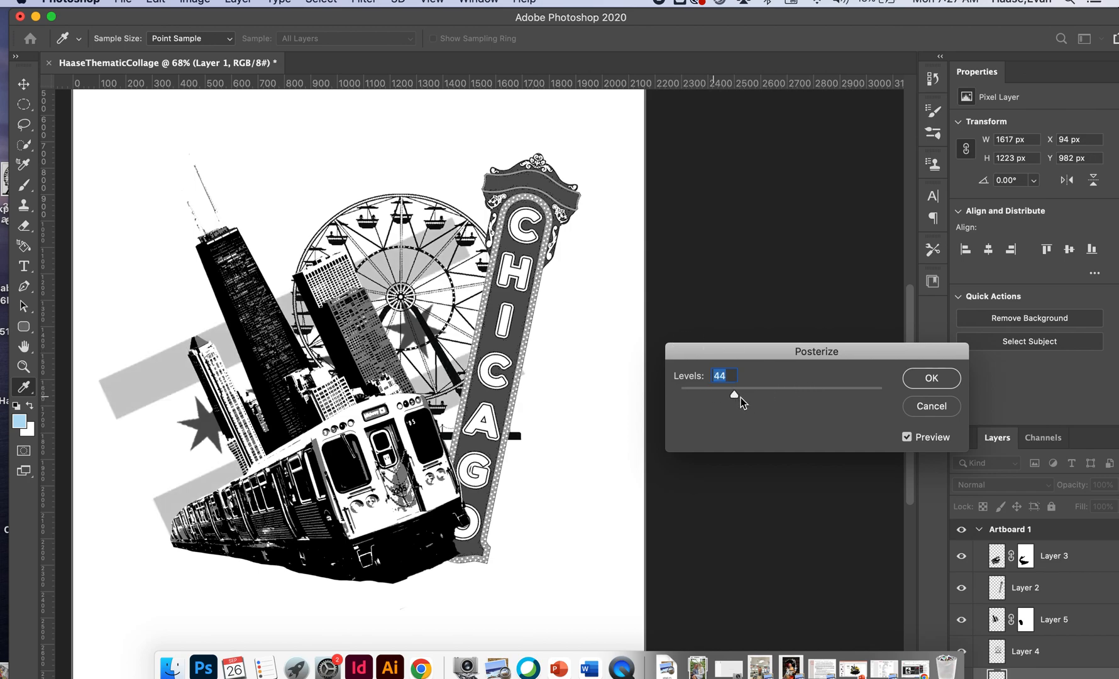
click(916, 415)
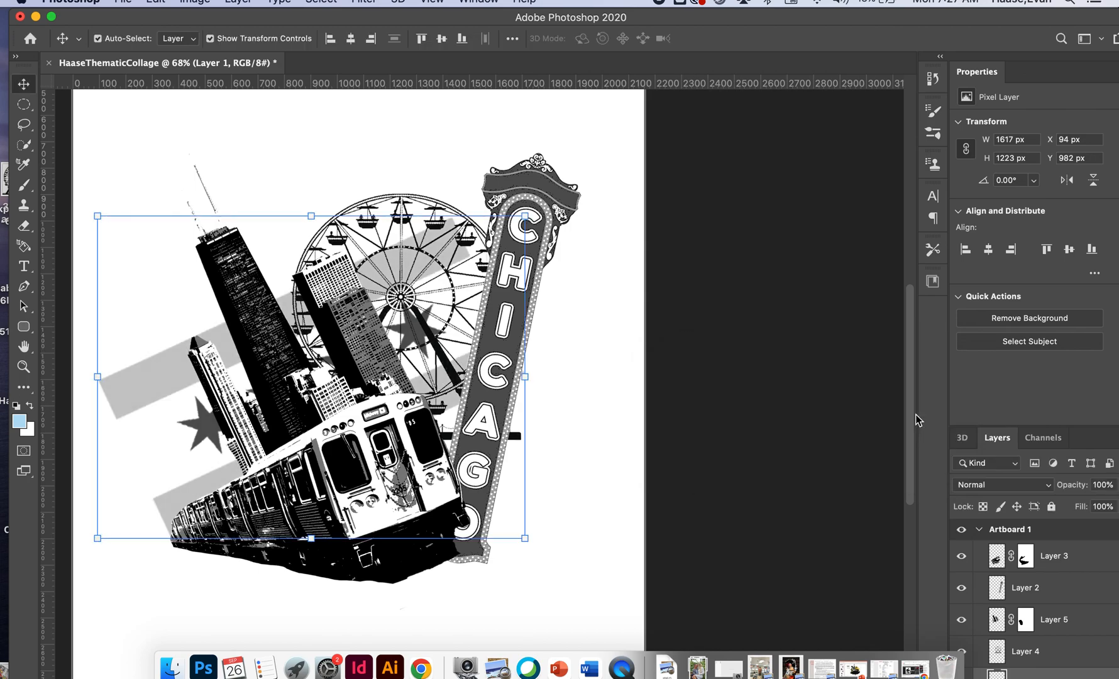
- Deselect the flag layer and examine the black-and-white collage up close and as a whole, including the detail on the train's front
click(792, 365)
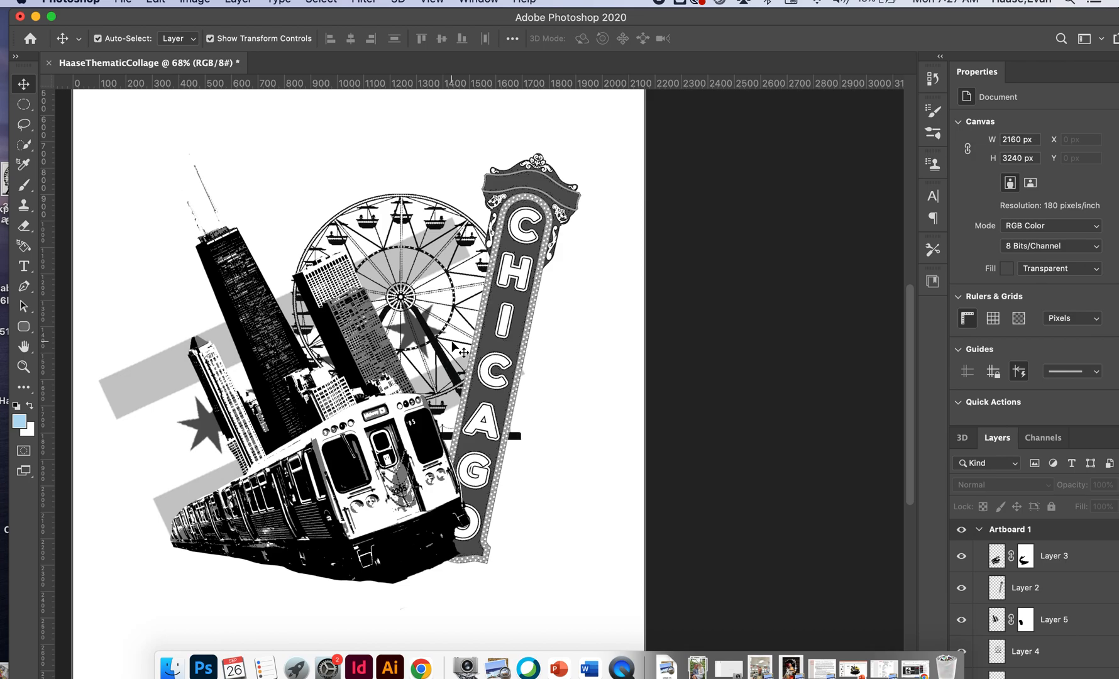
key(super+equal)
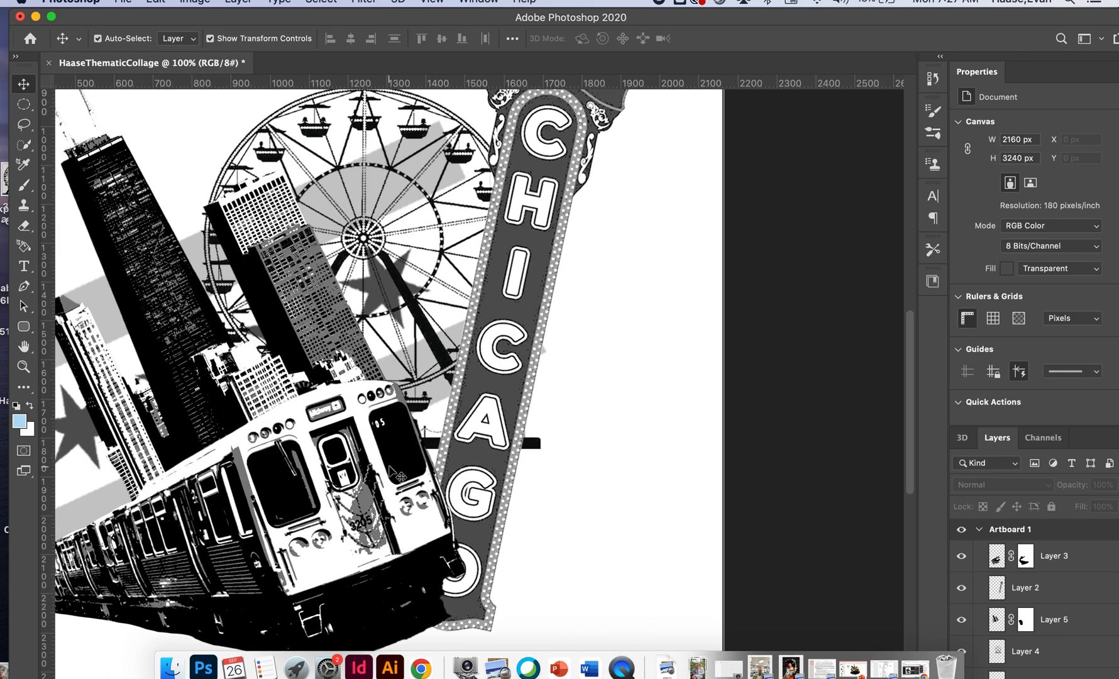
scroll(389, 467, down, 4)
scroll(389, 467, left, 4)
scroll(396, 475, up, 3)
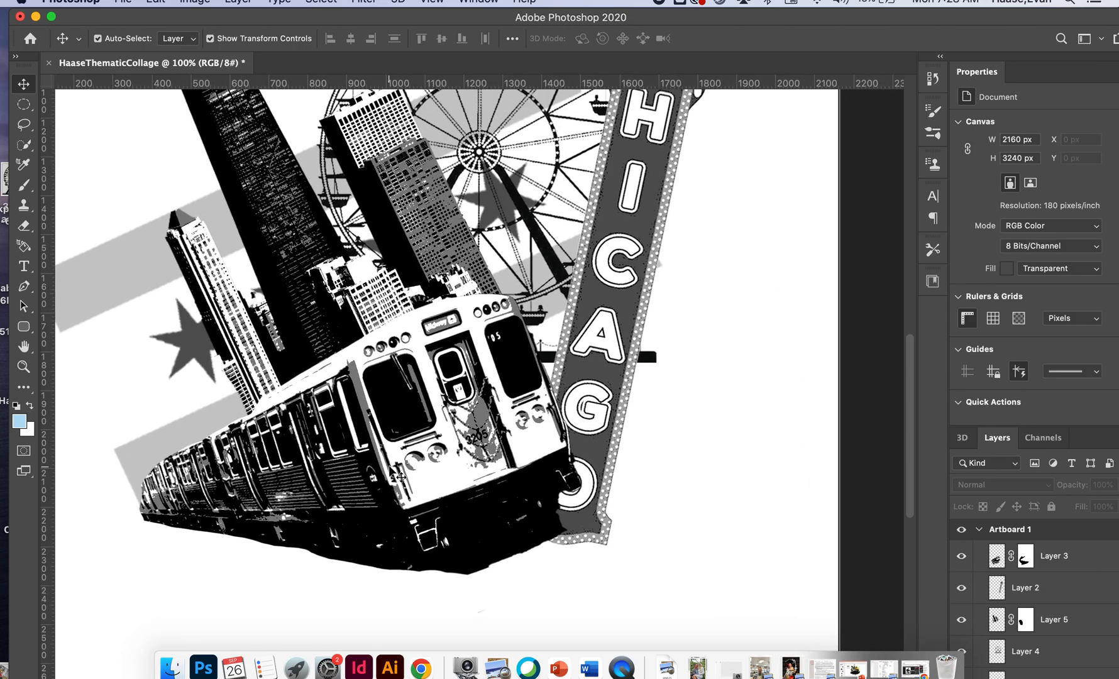
scroll(462, 414, down, 4)
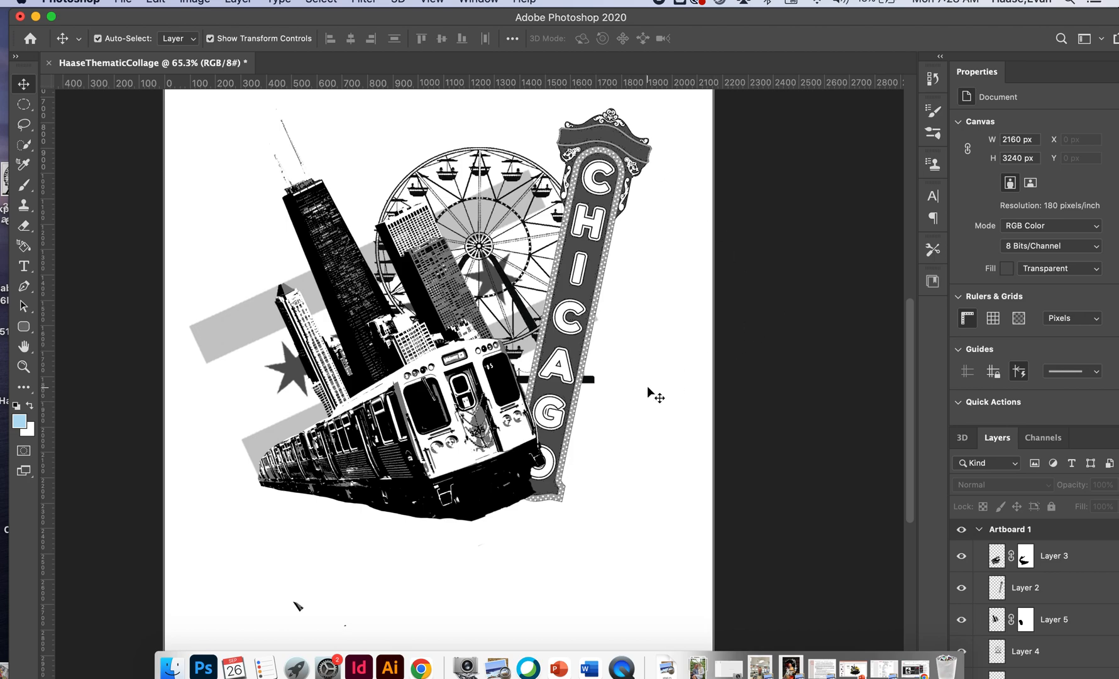
scroll(654, 395, up, 1)
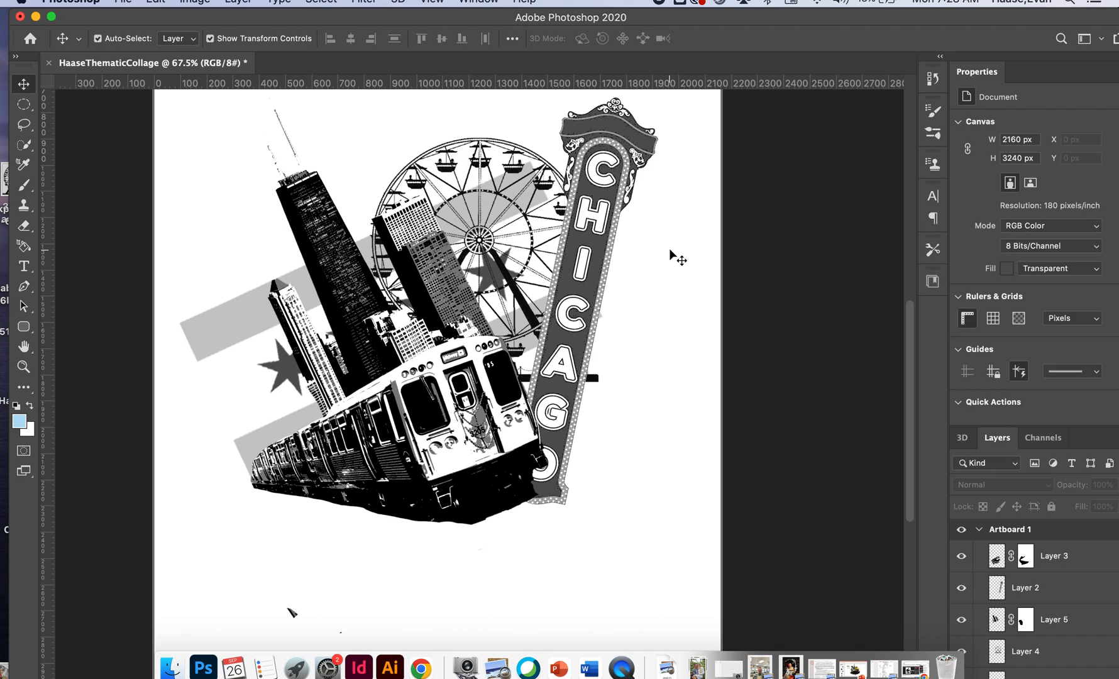
scroll(703, 371, up, 2)
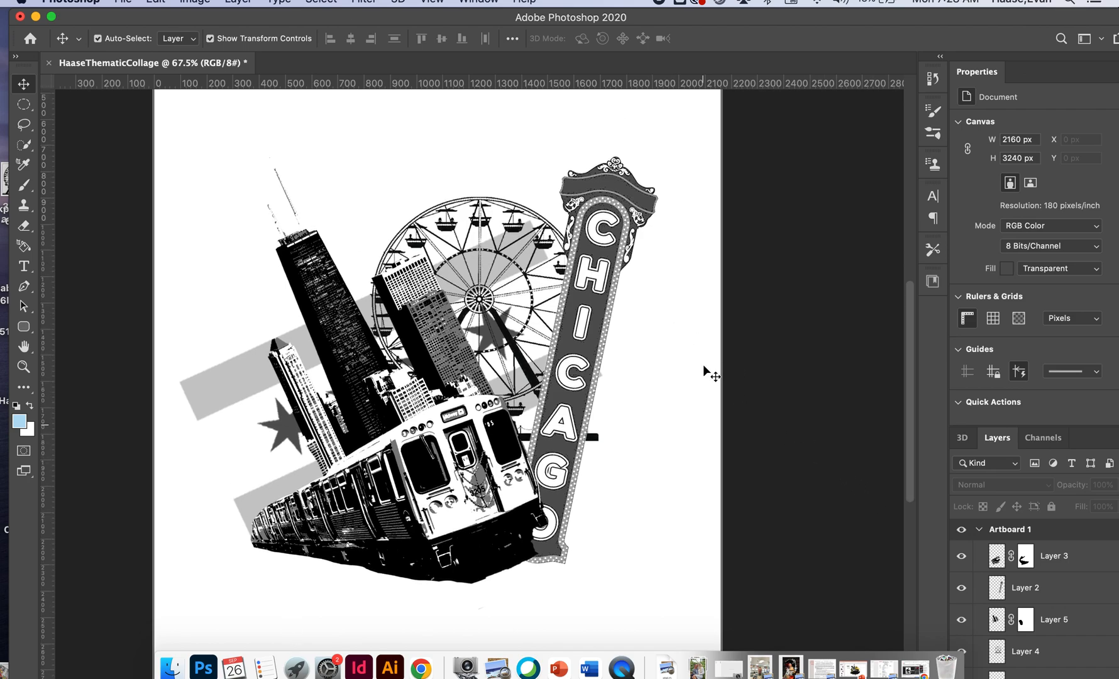
scroll(702, 364, up, 1)
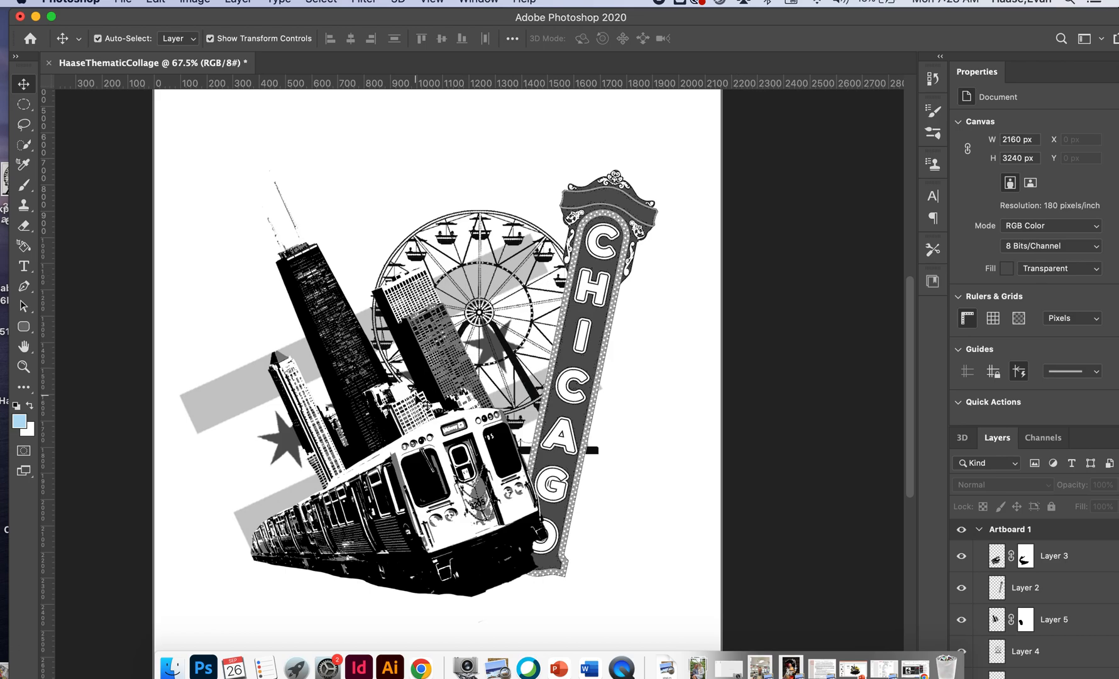
scroll(426, 406, up, 8)
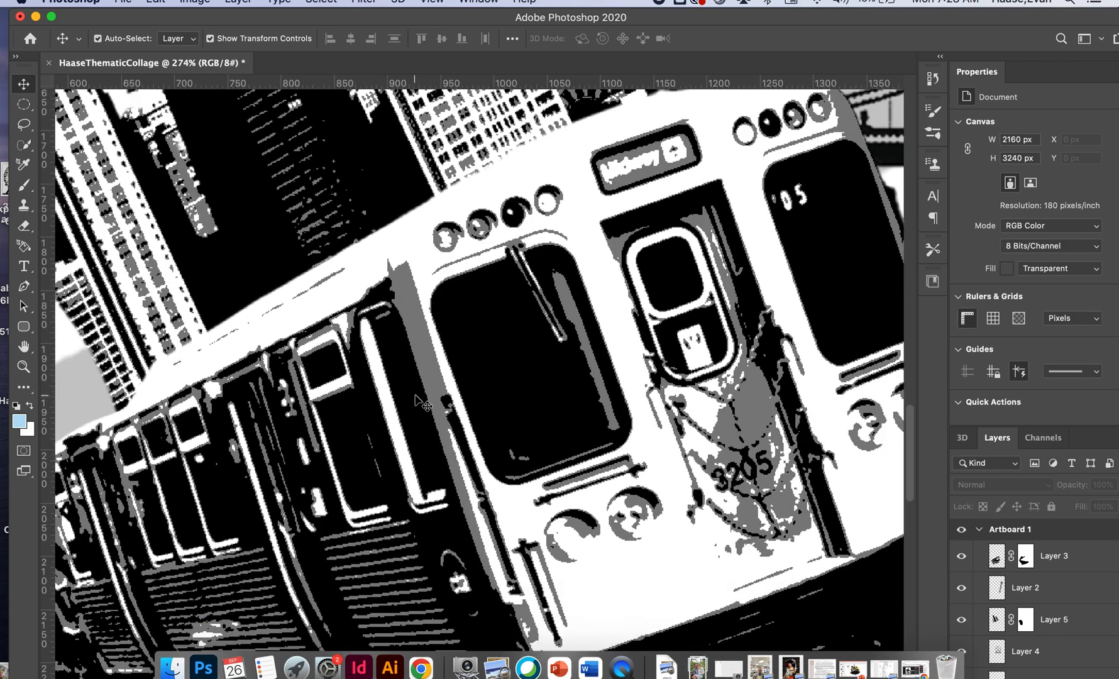
scroll(416, 396, down, 4)
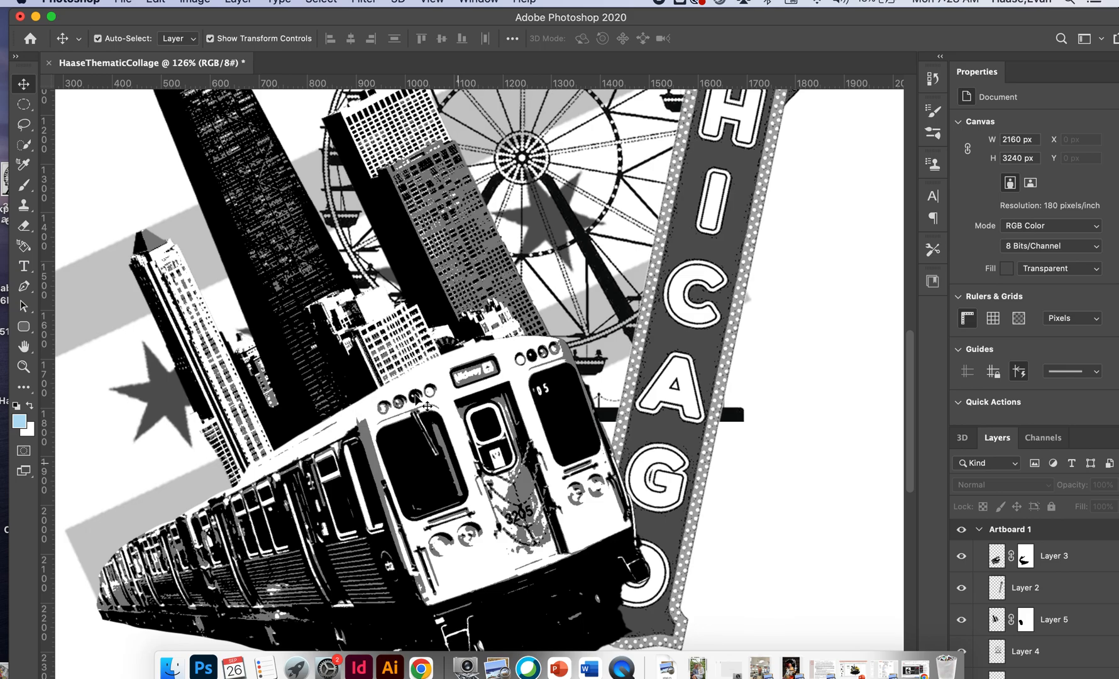
scroll(416, 398, down, 3)
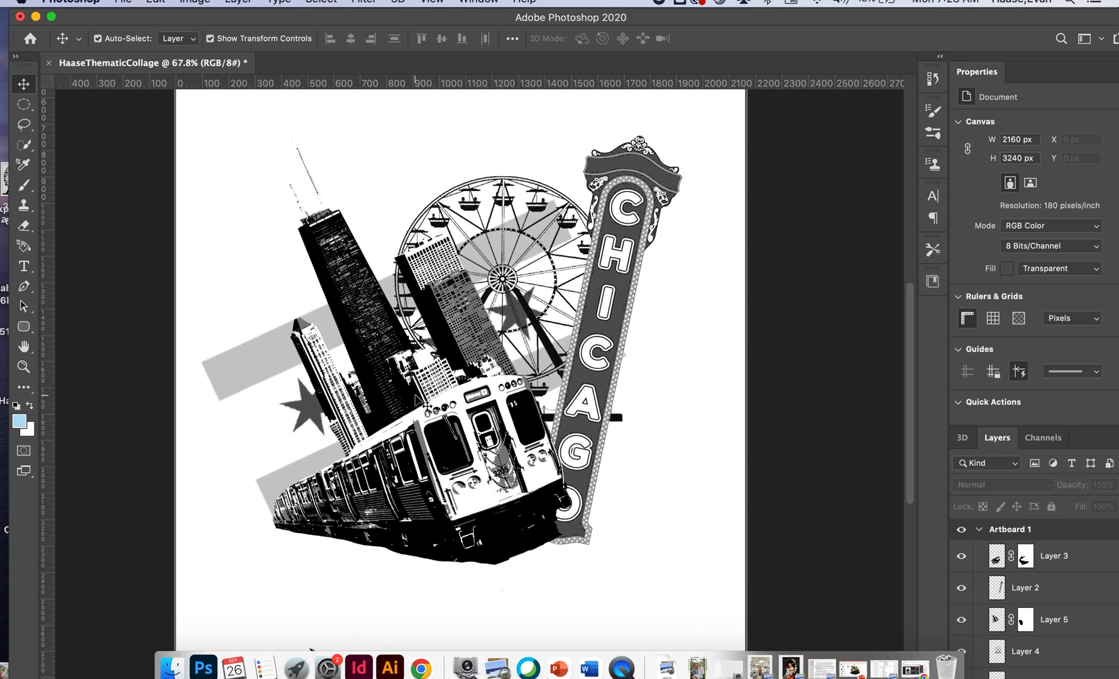